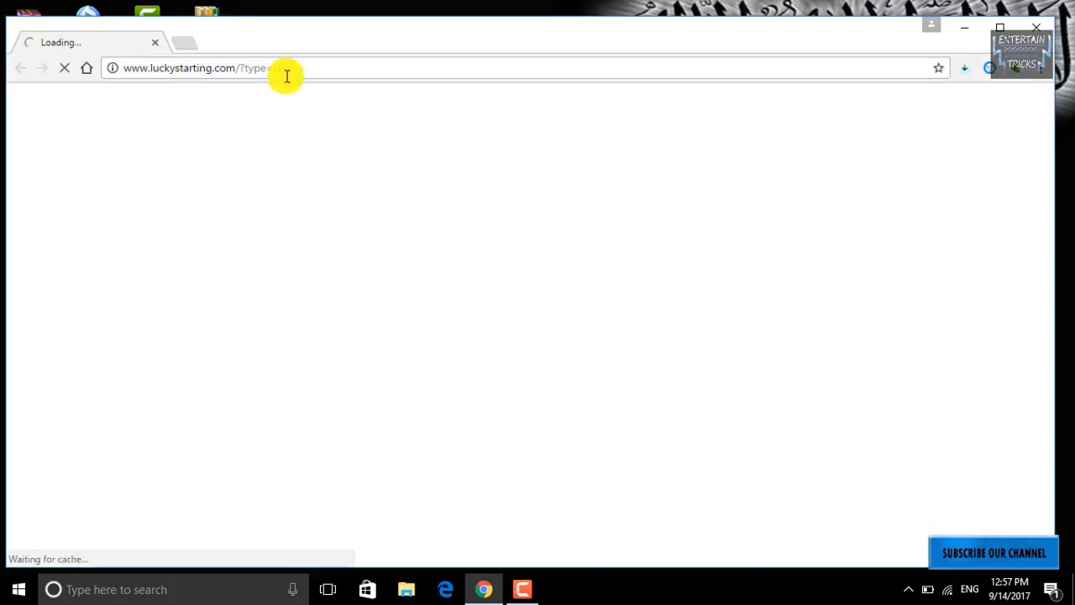
Step: Open entertaintricks.blogspot.com in the browser and maximise the window
left_click(286, 77)
type("e")
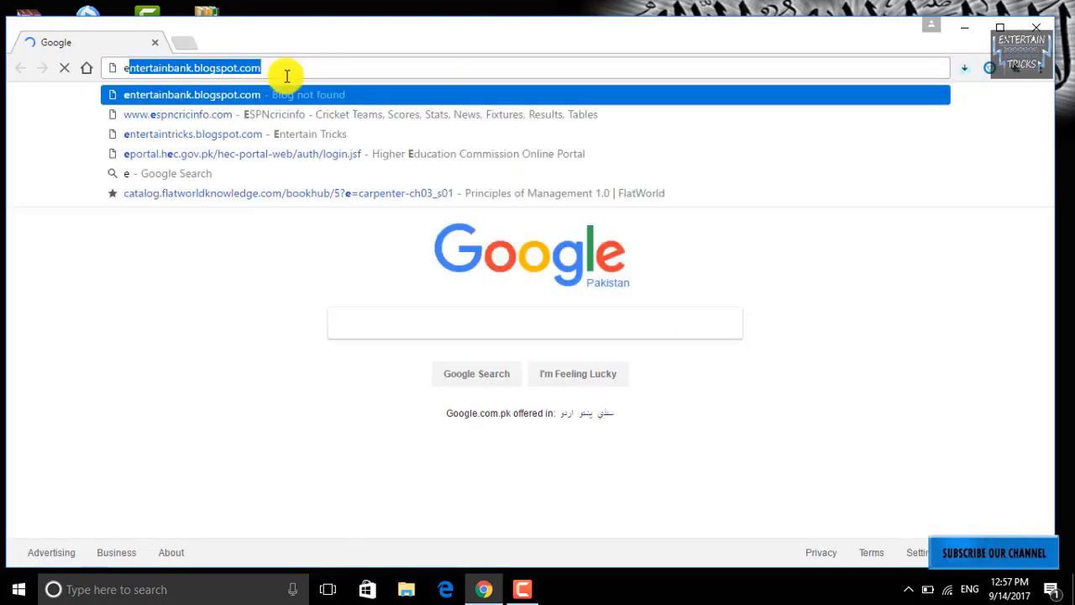
key("Down")
key("Down")
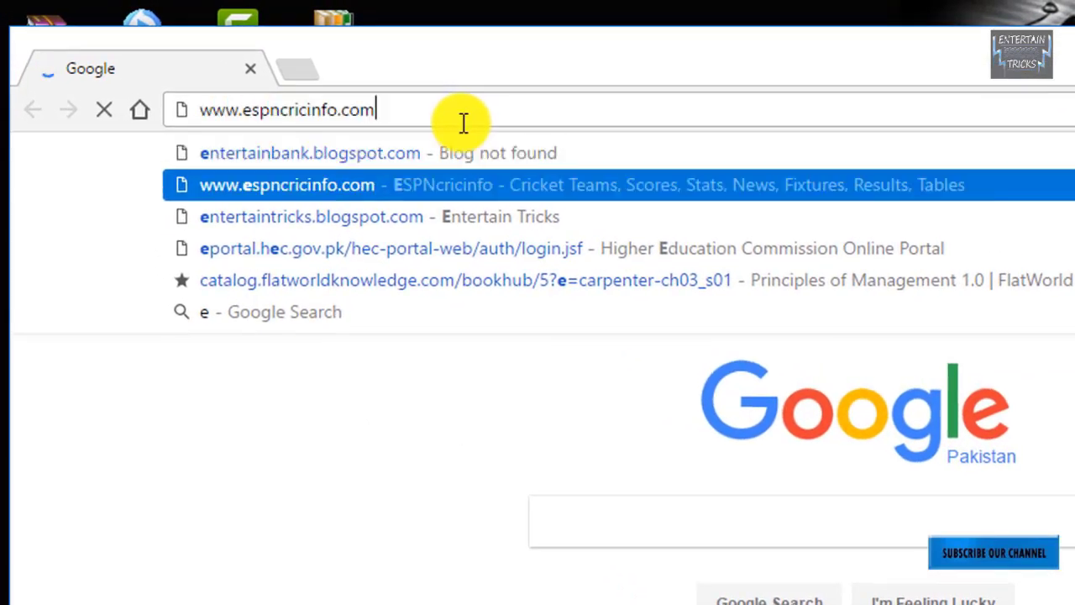
key("Return")
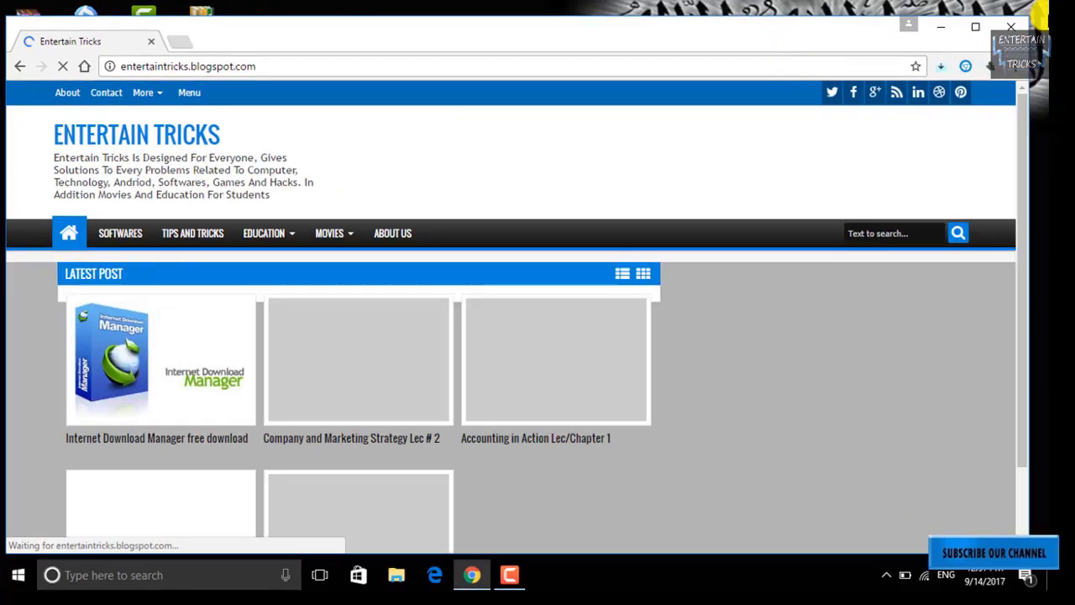
left_click(975, 27)
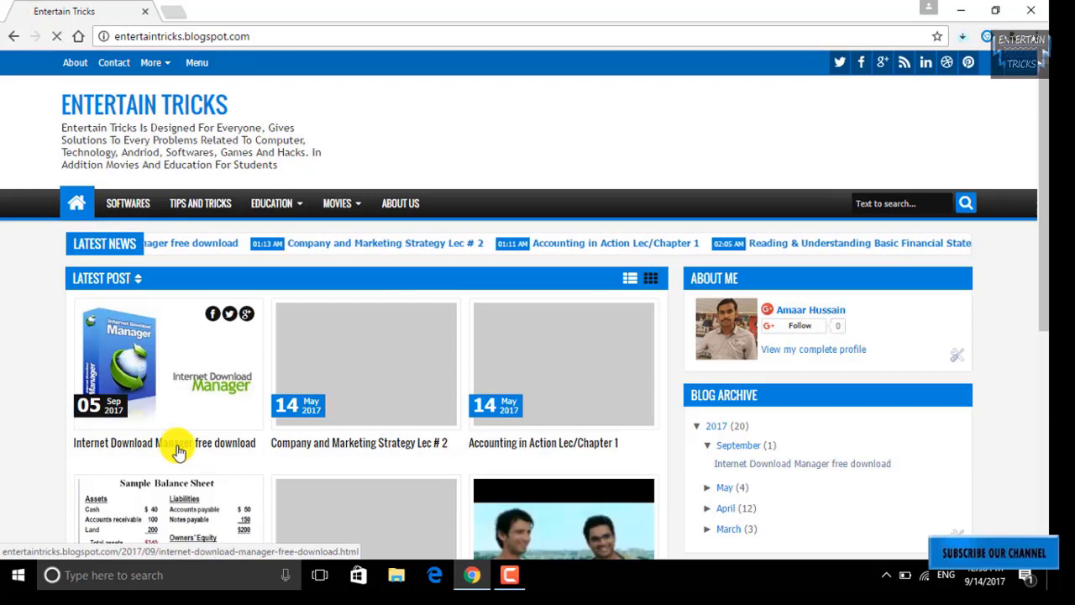
Step: View the download link and usage notes in the "Internet Download Manager free download" post, and minimise the browser
left_click(177, 449)
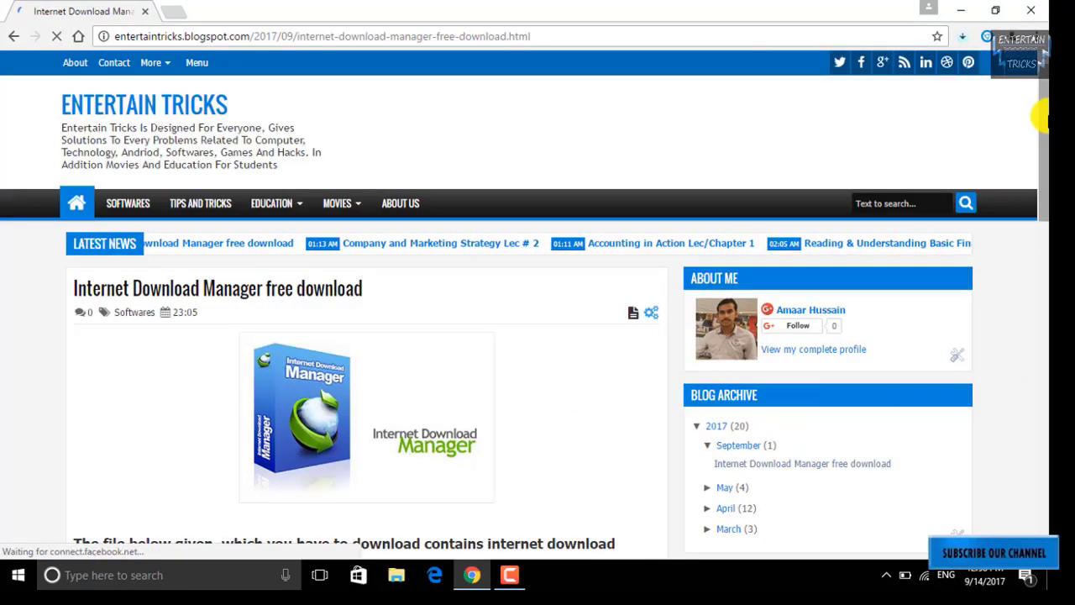
left_click_drag(1042, 117, 1045, 216)
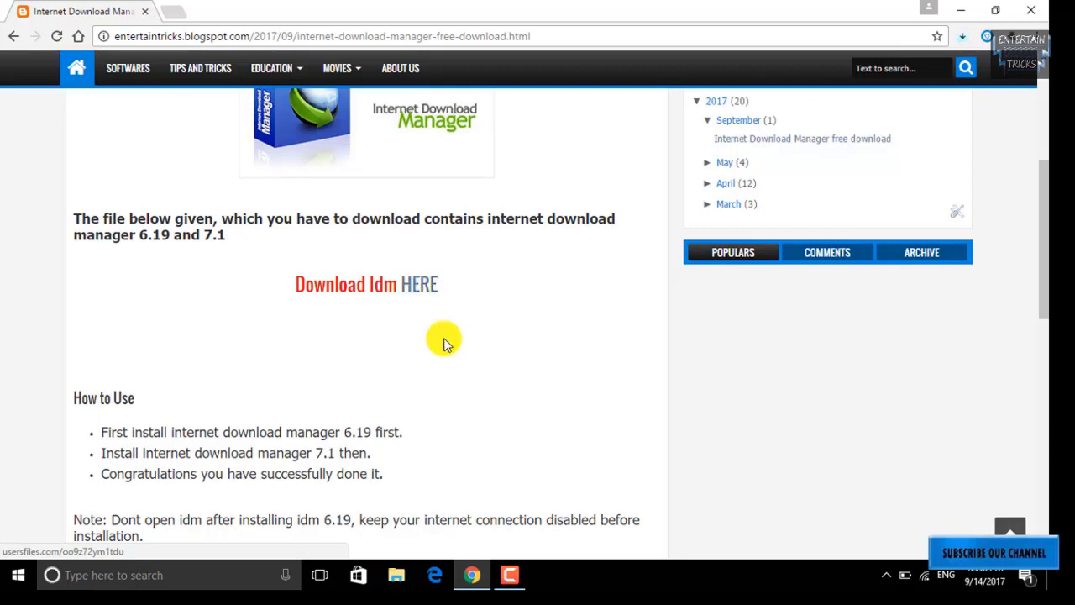
left_click(963, 7)
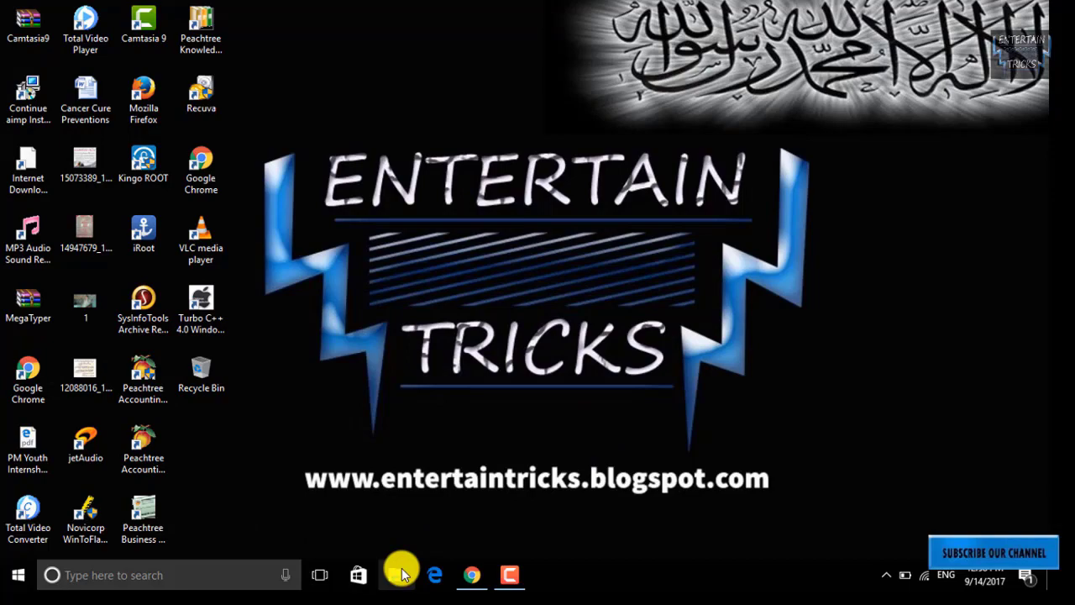
Step: In File Explorer, open the "Internet download manager" folder inside "backup soft" on Data (D:)
left_click(400, 573)
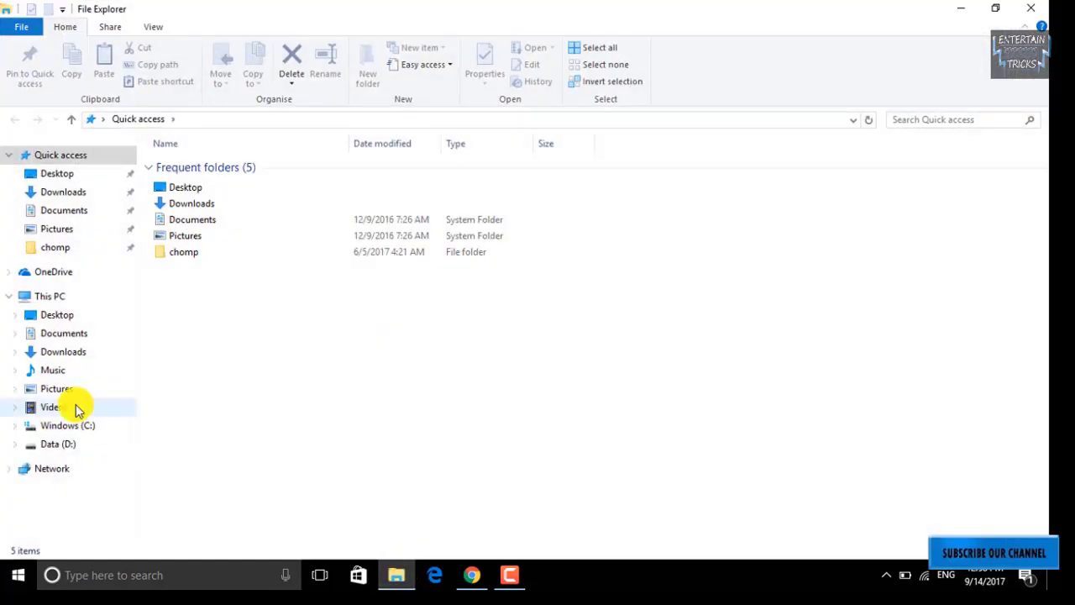
left_click(57, 443)
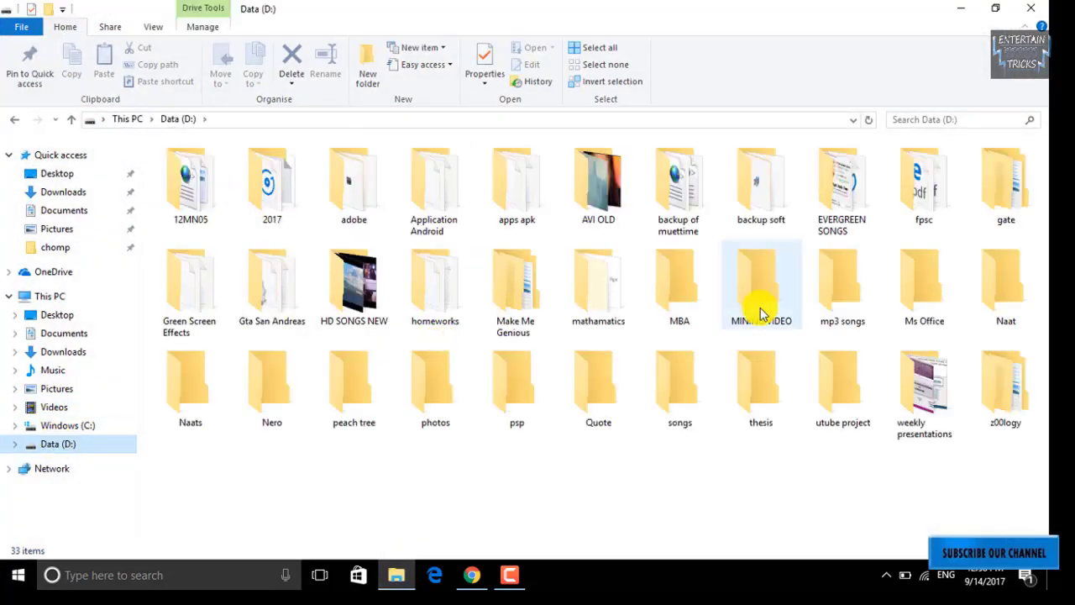
double_click(773, 202)
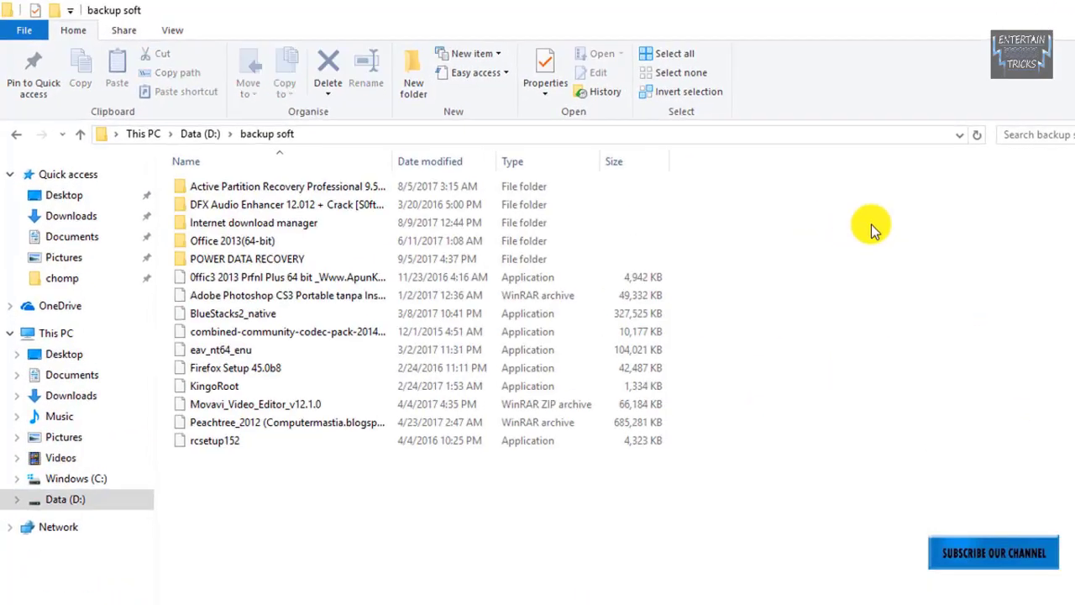
double_click(382, 220)
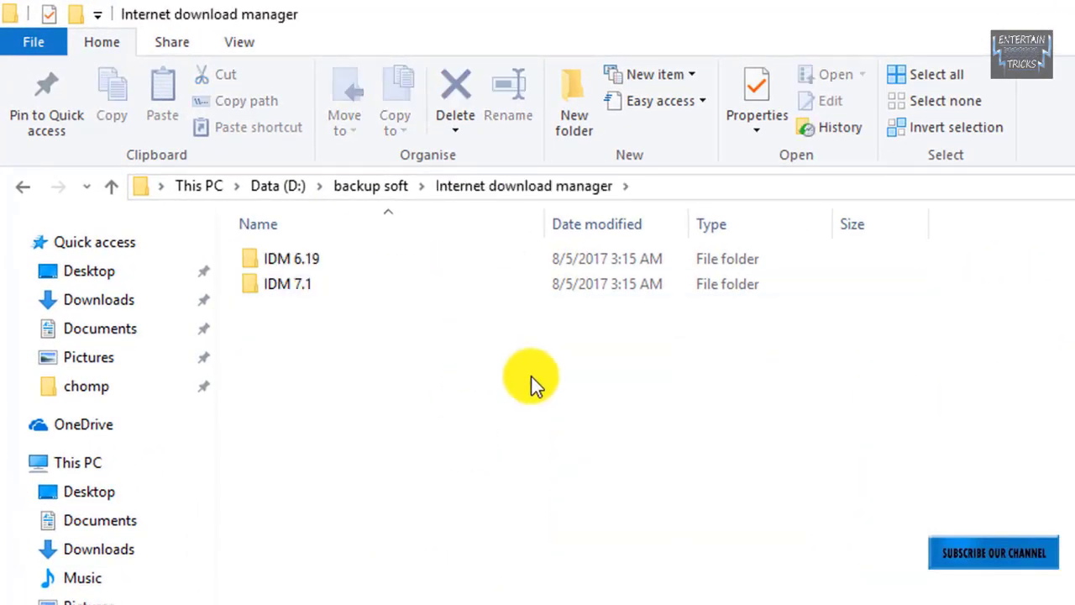
left_click_drag(531, 375, 425, 439)
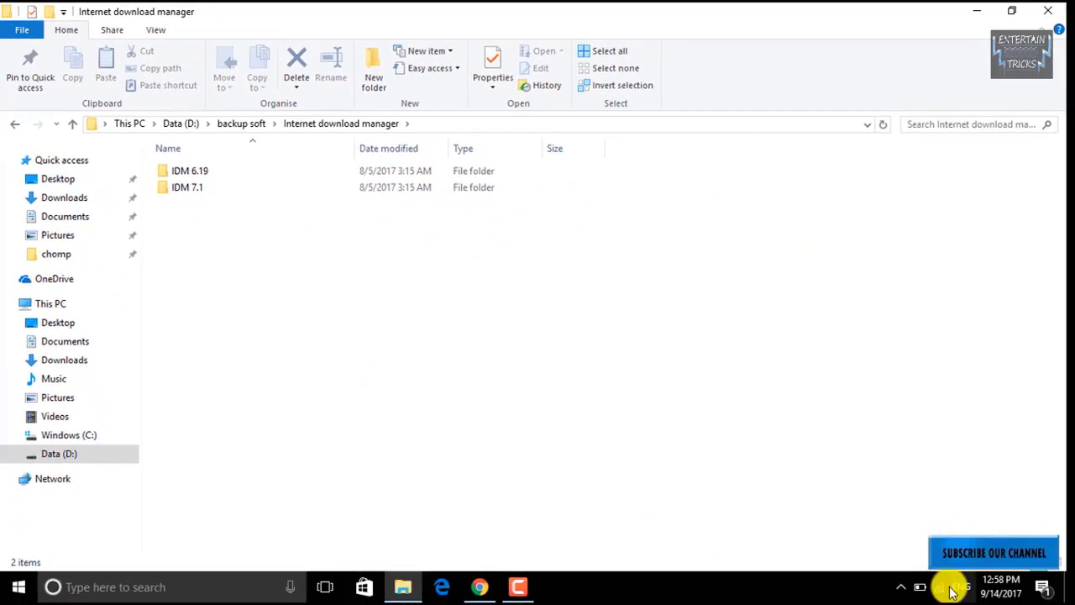
Step: Disconnect the computer from the PTCL-BB Wi-Fi network and close the network list
left_click(936, 587)
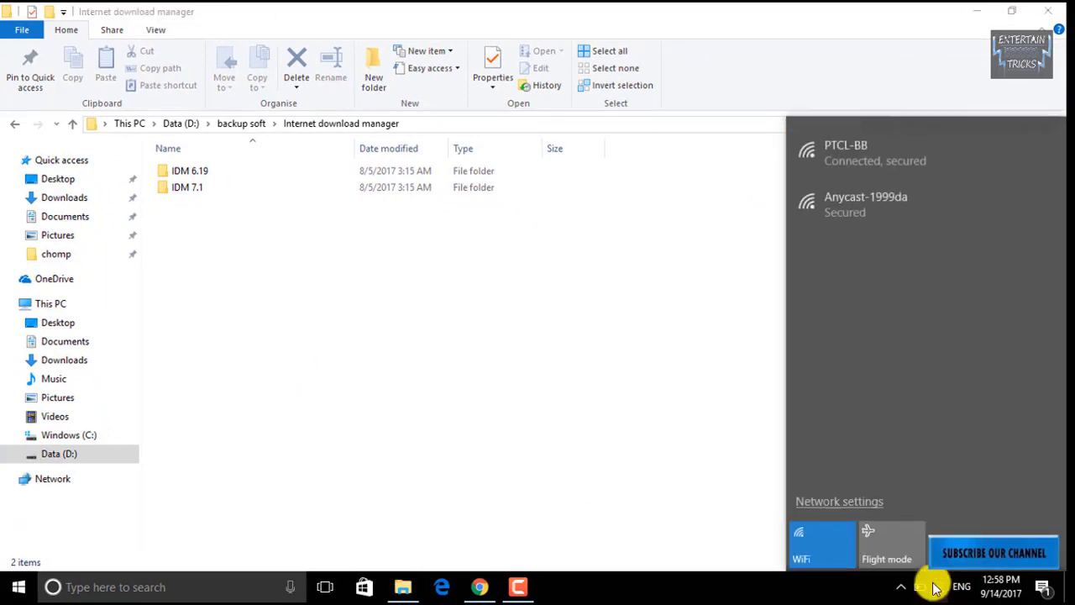
left_click(859, 155)
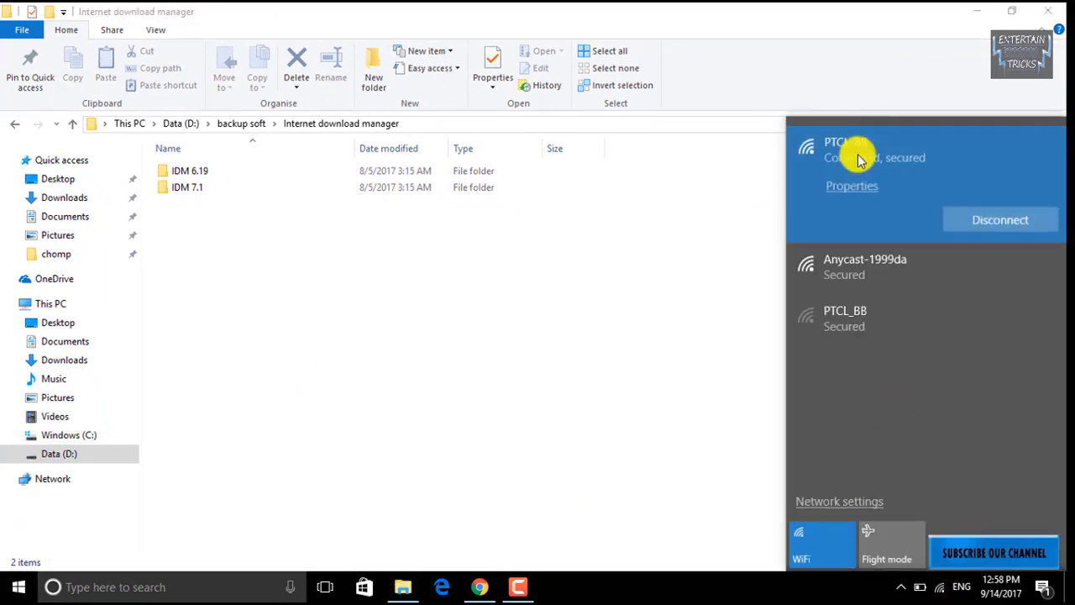
left_click(974, 222)
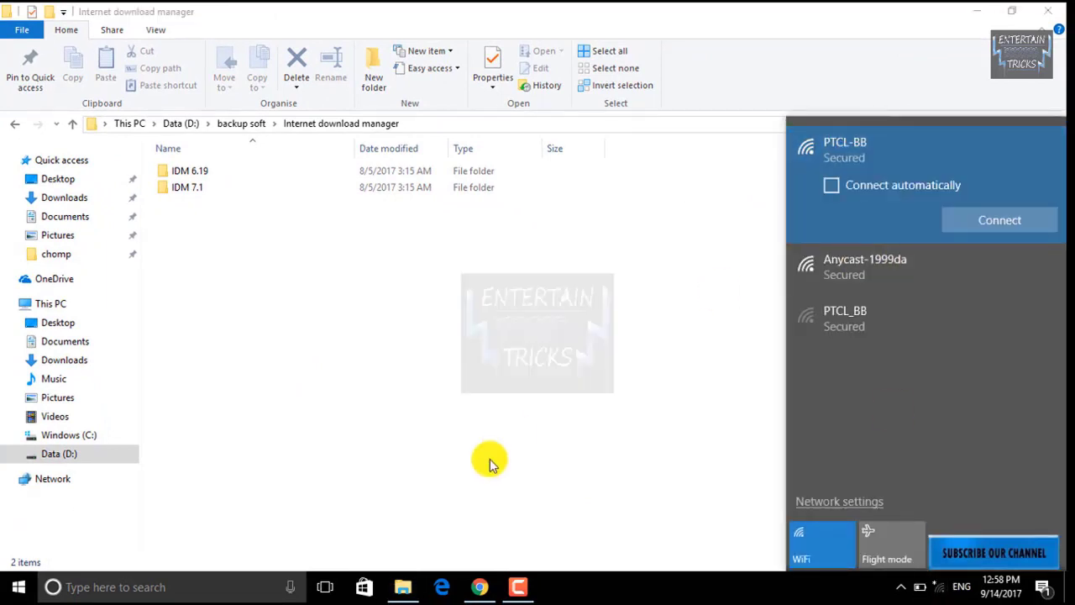
left_click(493, 465)
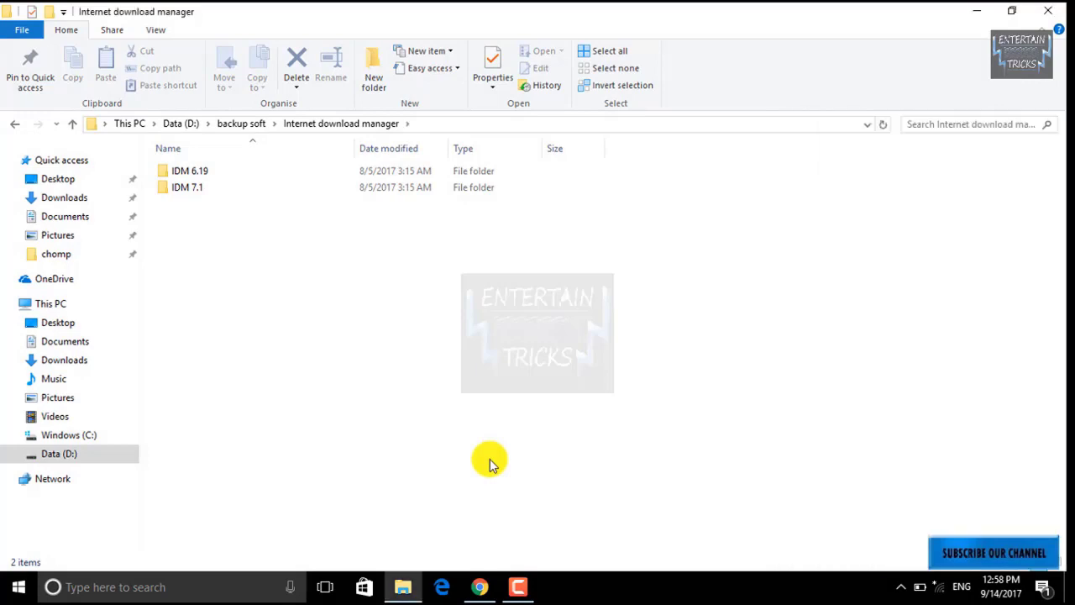
Step: Run the idman619build6 installer from the IDM 6.19 folder
double_click(237, 176)
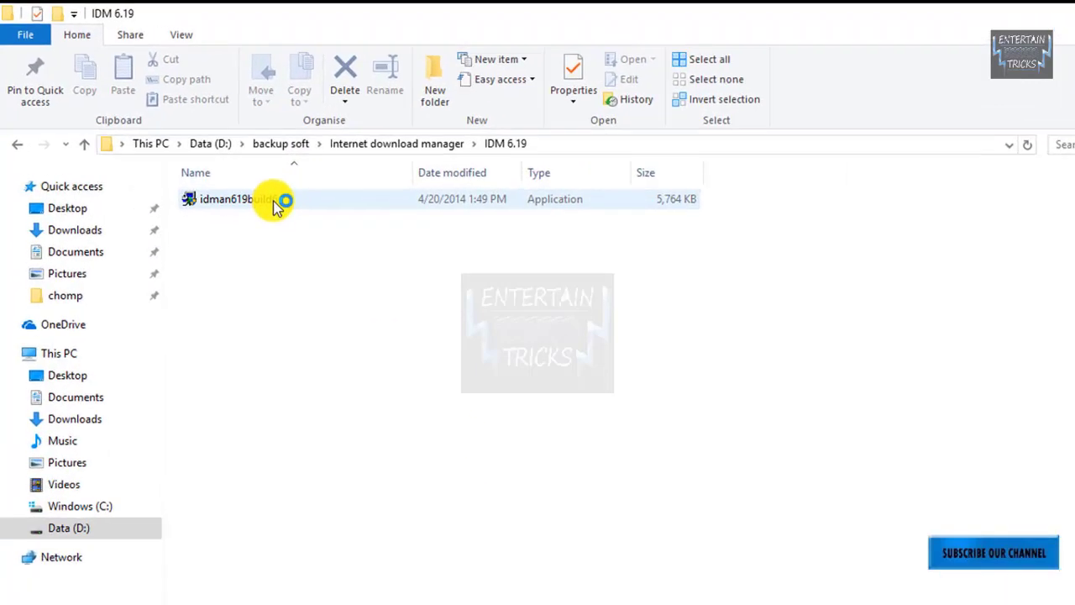
left_click(236, 174)
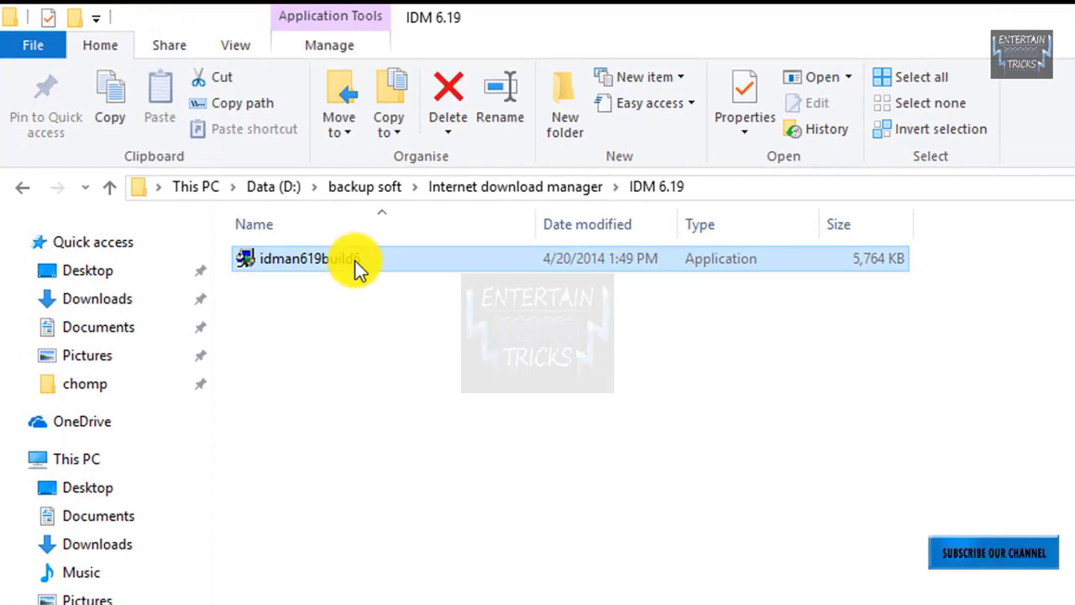
double_click(355, 261)
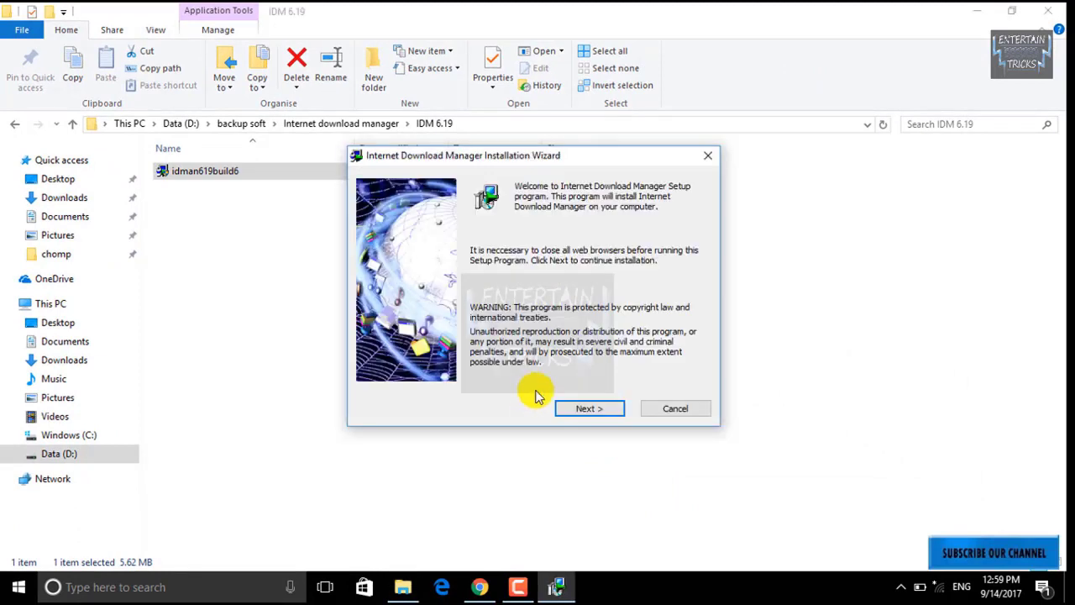
Step: Complete the Internet Download Manager 6.19 installation wizard and dismiss the Firefox browser integration message
left_click(577, 410)
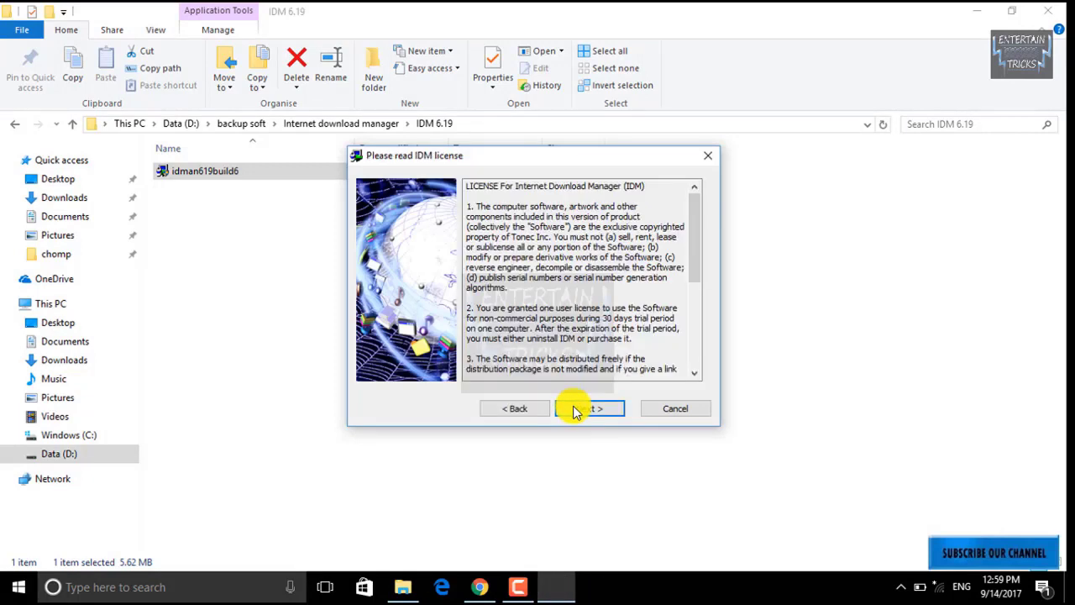
left_click(576, 410)
left_click(577, 410)
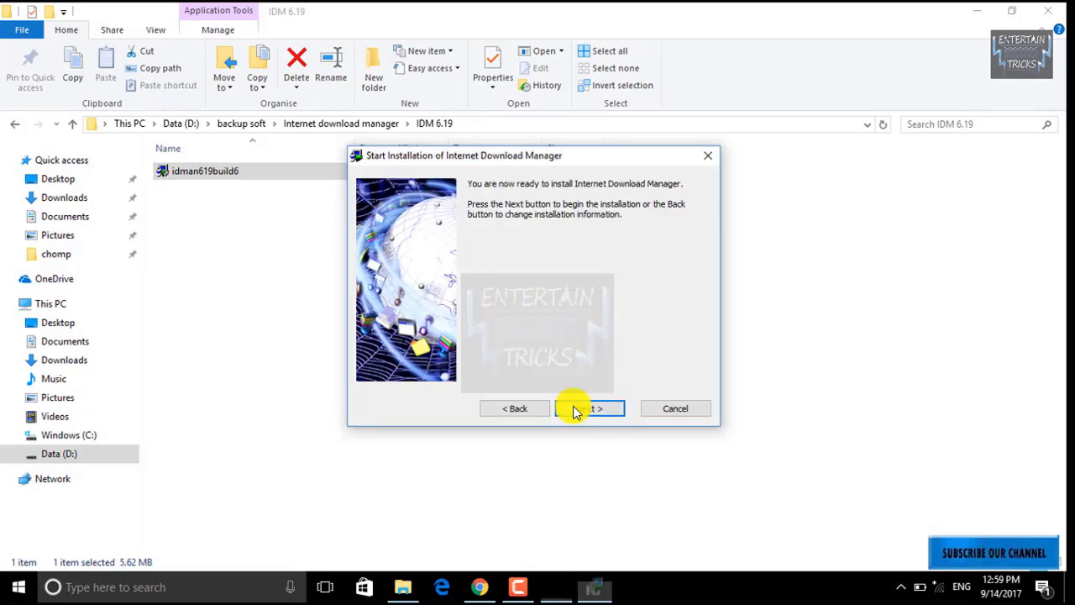
left_click(576, 410)
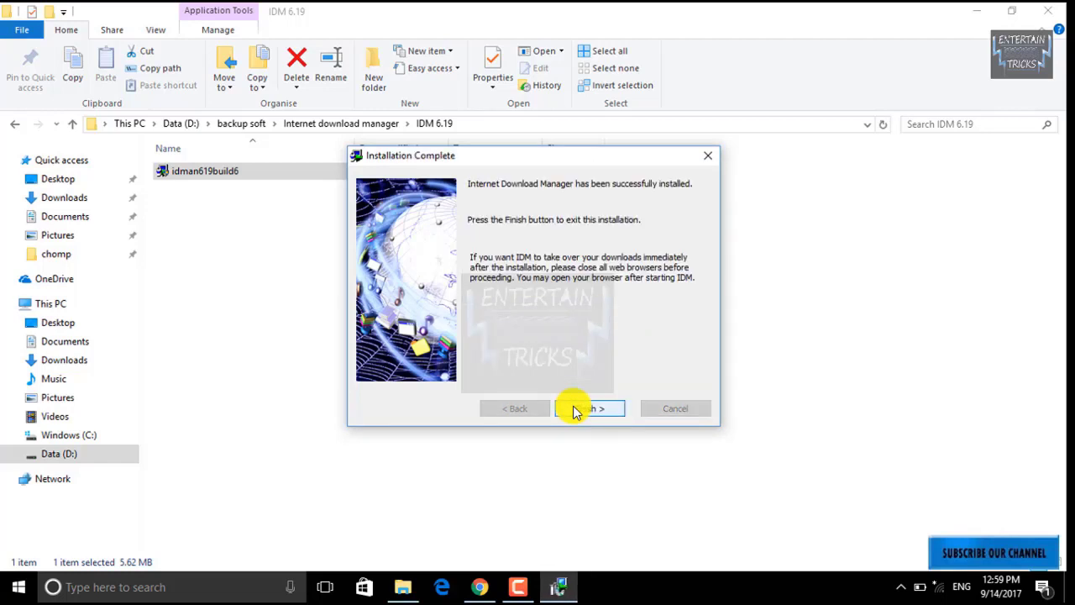
left_click(574, 409)
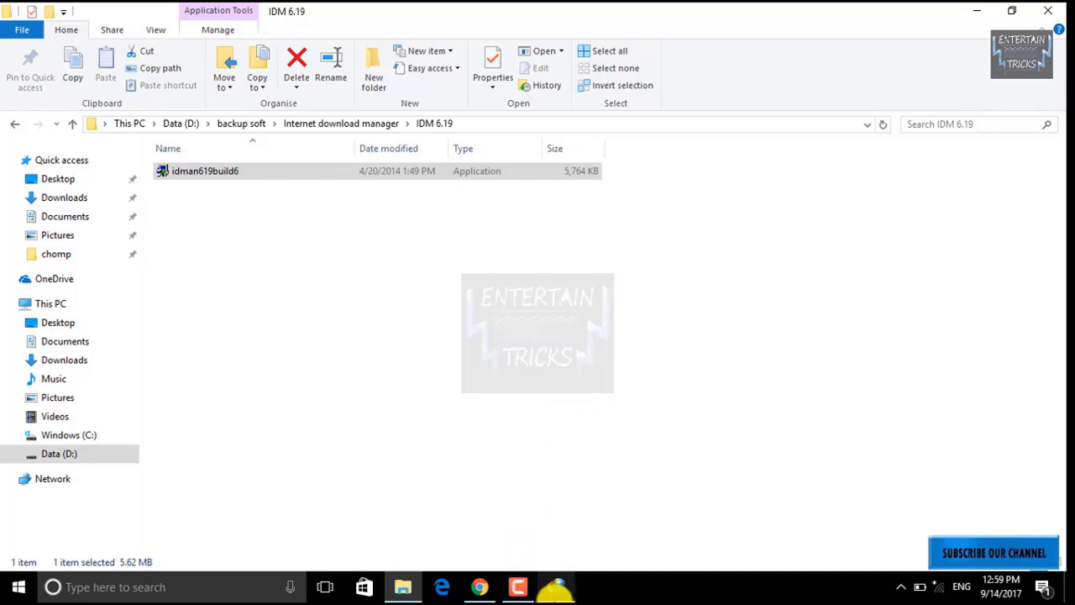
left_click(793, 487)
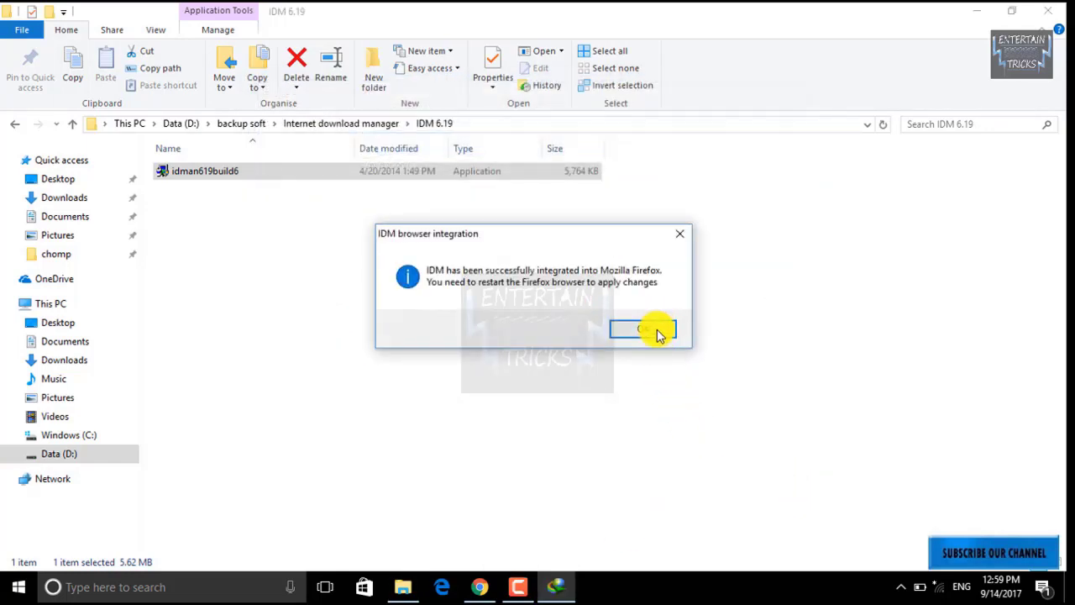
left_click(652, 331)
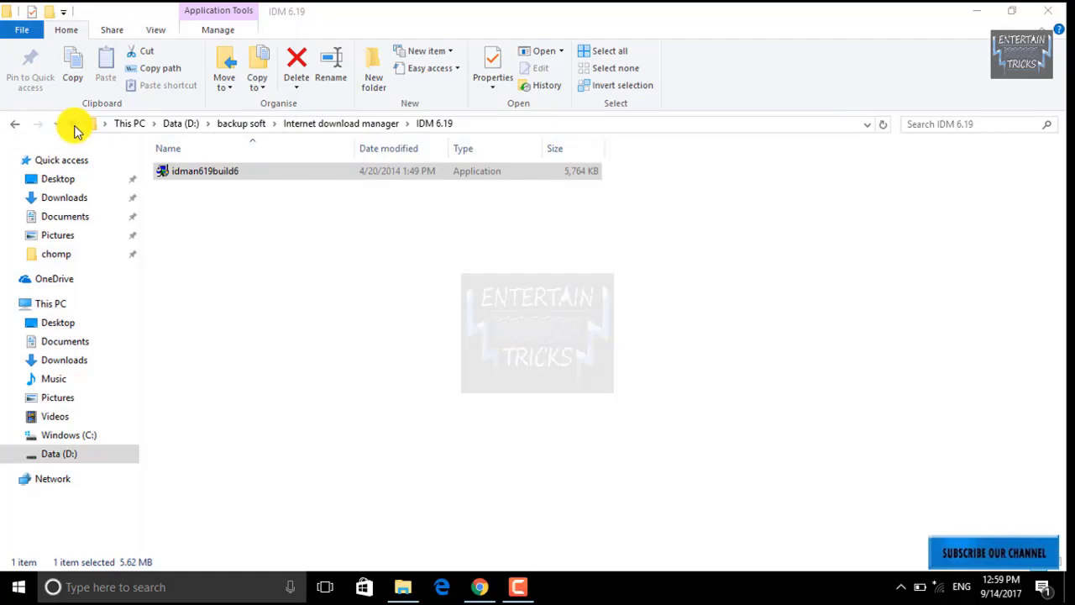
Step: Run the IDM Latest 7.1 application from the subfolder of the IDM 7.1 folder
left_click(71, 124)
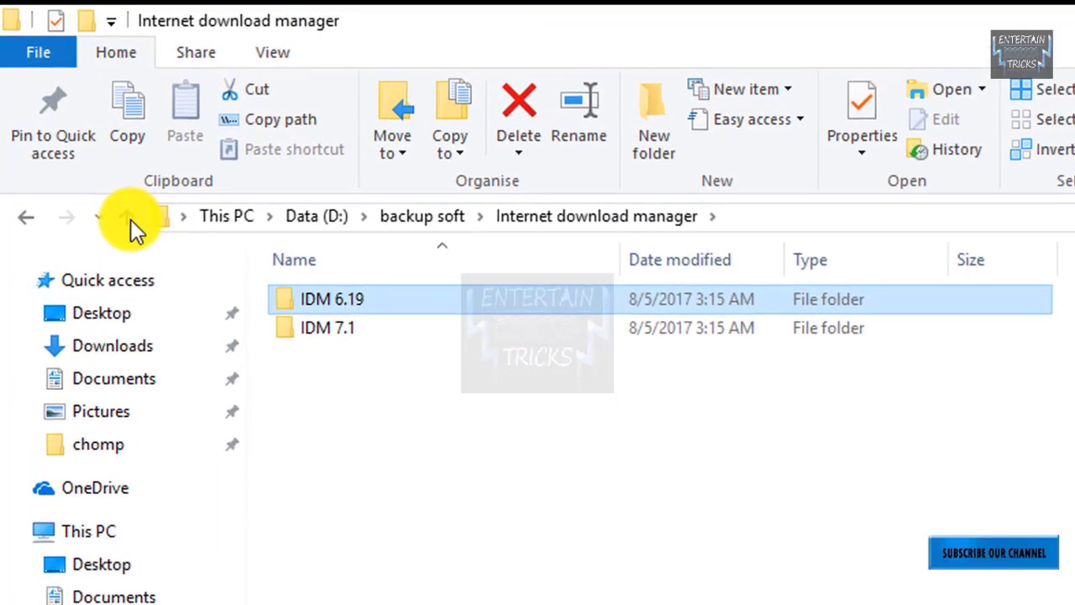
double_click(370, 336)
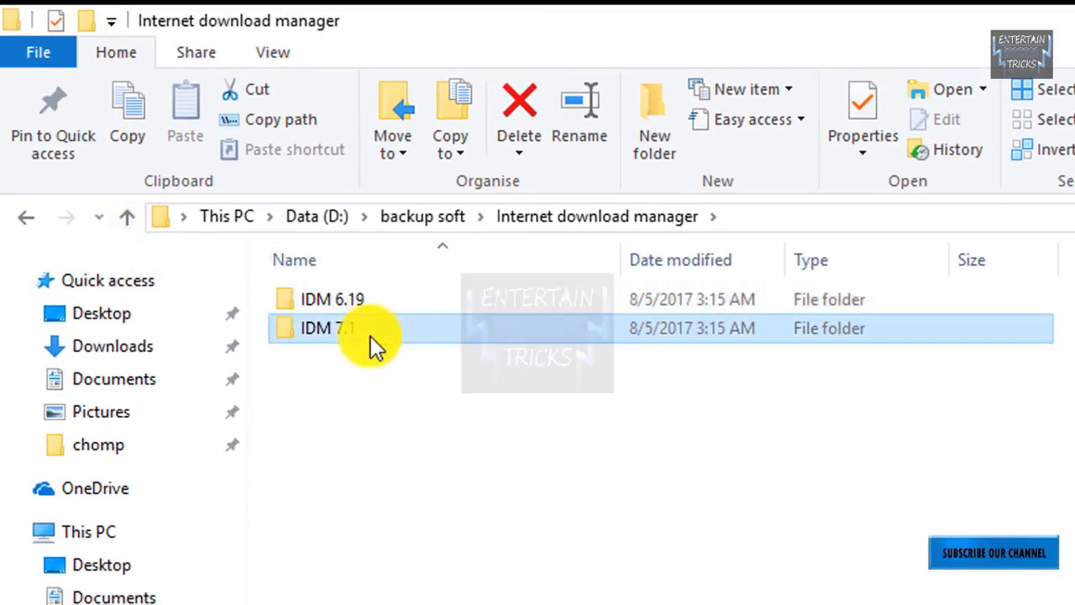
double_click(392, 310)
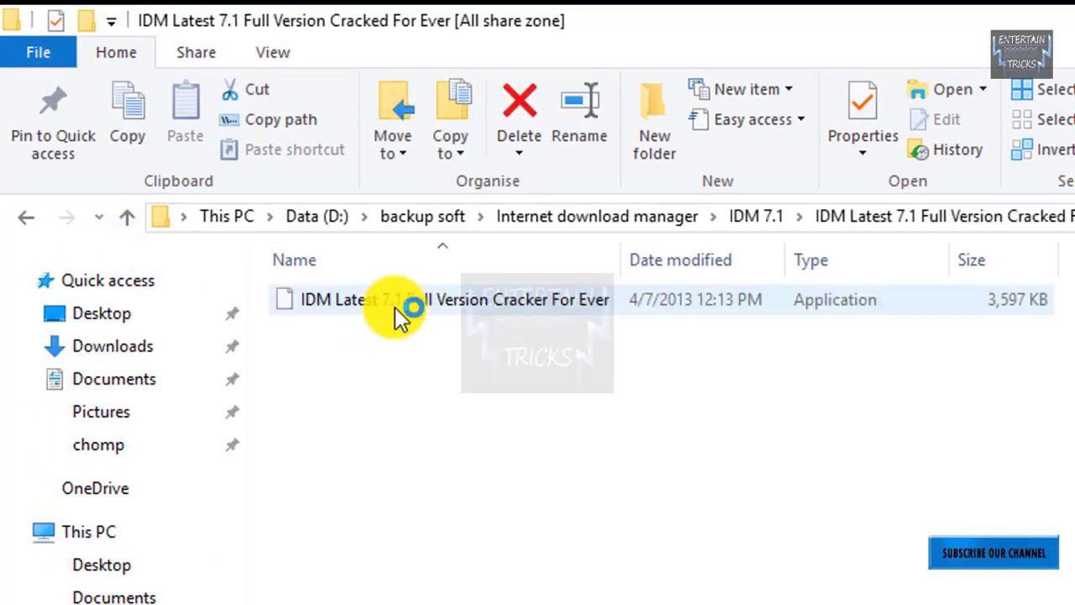
double_click(395, 307)
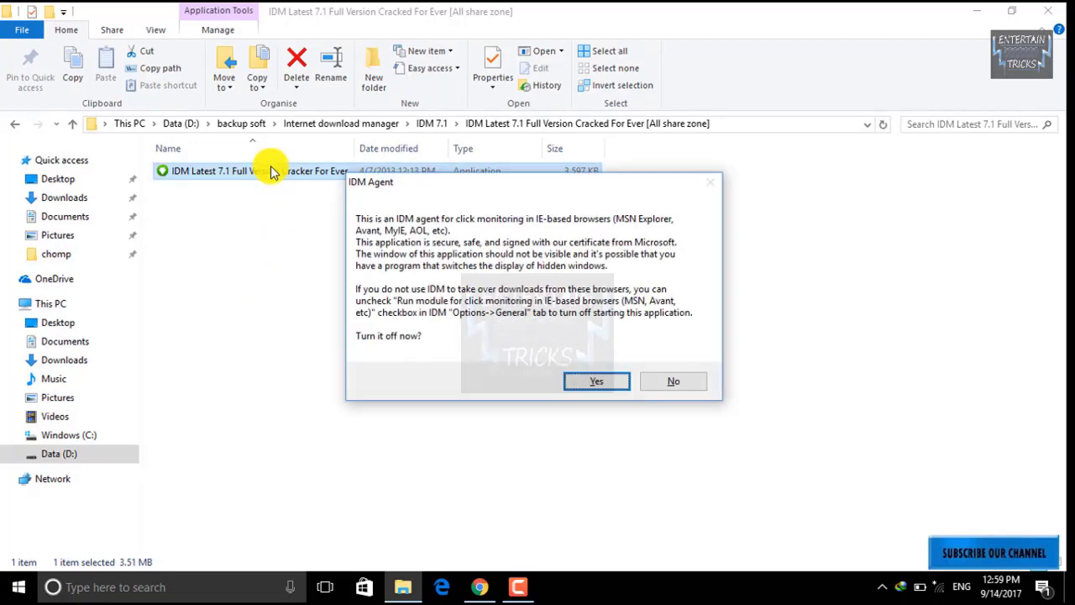
Step: Turn off the IDM Agent and start the Internet Download Manager 7.1 installation from its setup wizard
left_click(601, 379)
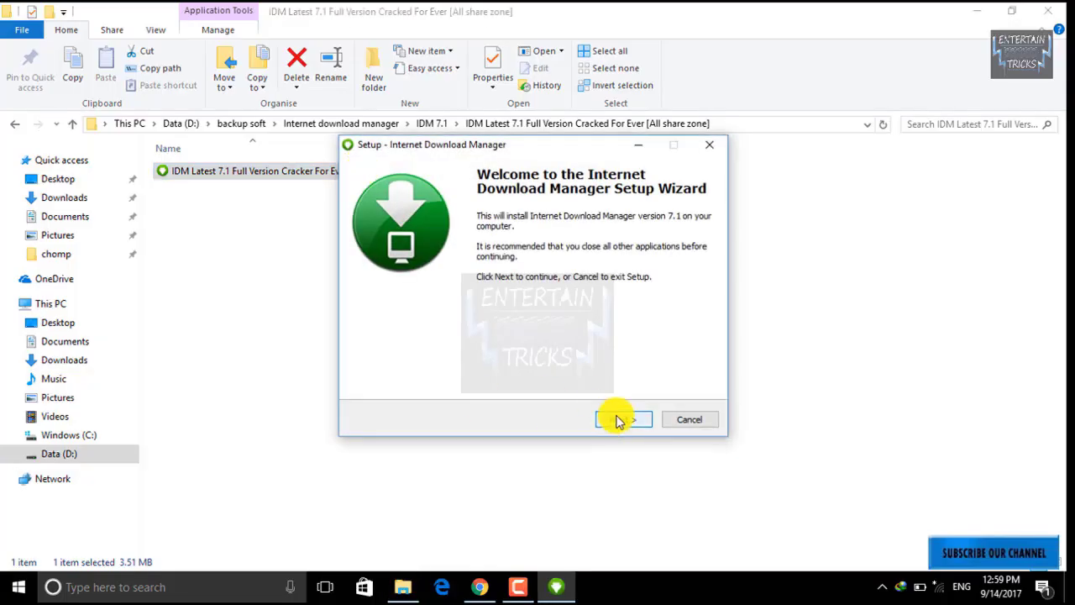
left_click(621, 420)
left_click(622, 419)
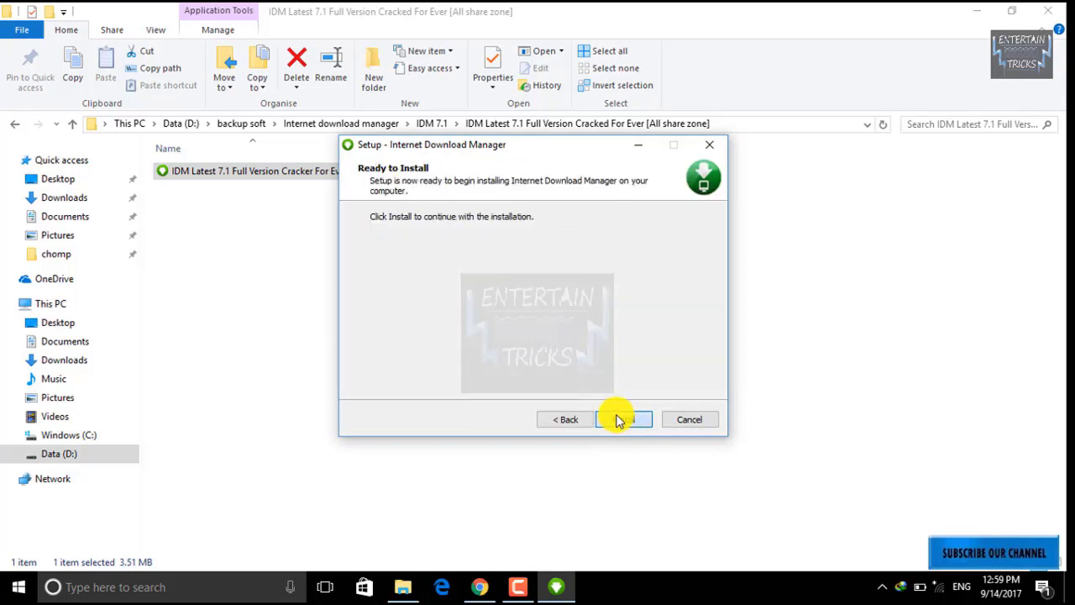
left_click(619, 419)
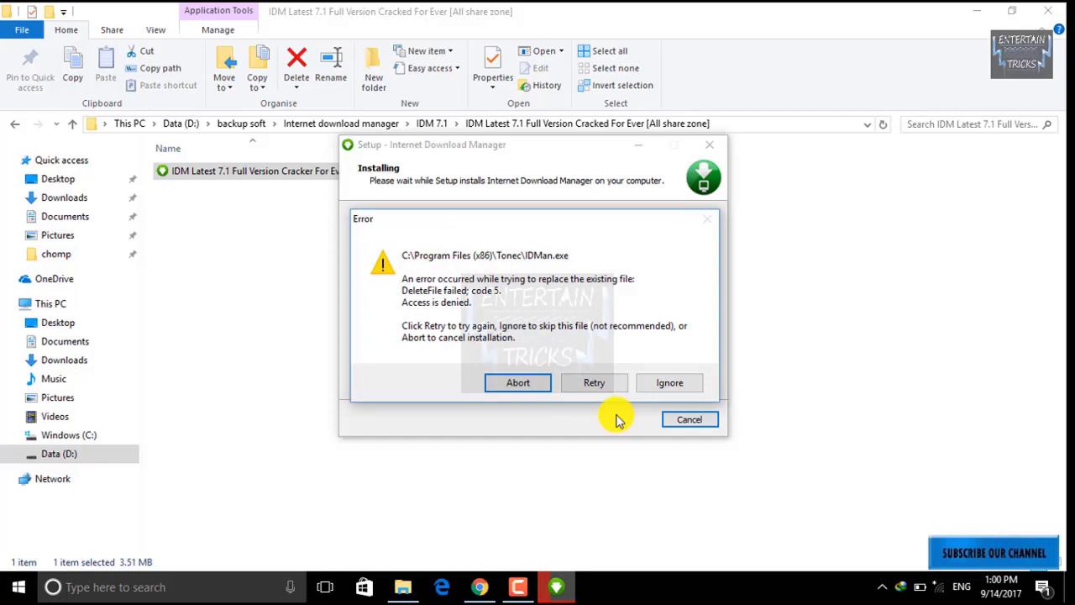
Step: Ignore the file replacement errors, including those for IDMan.exe and IDMShellExt64.dll, so the 7.1 setup continues
left_click(668, 387)
left_click(666, 389)
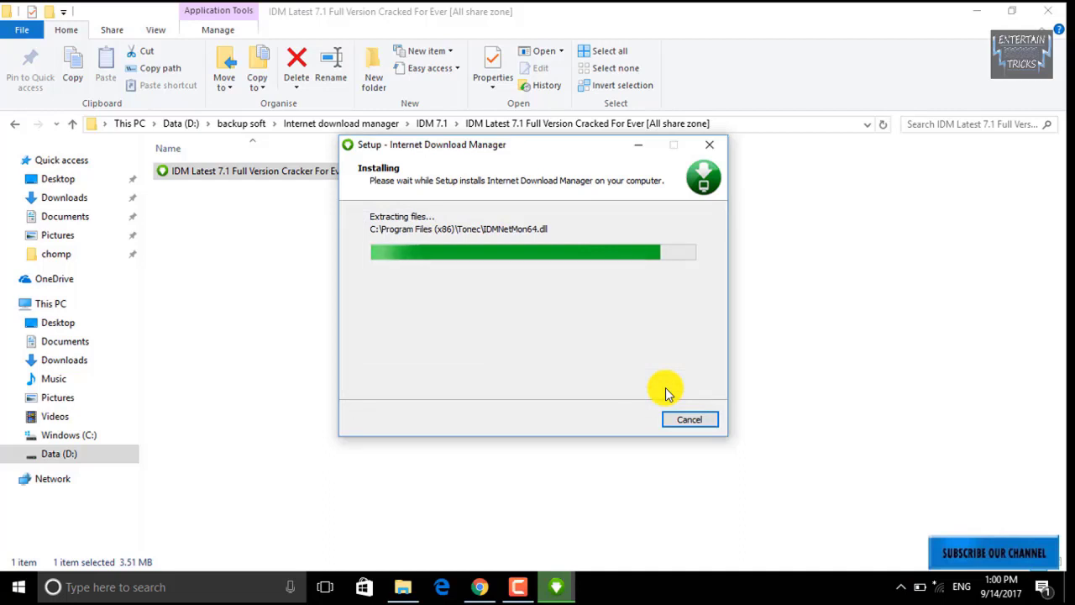
left_click(667, 386)
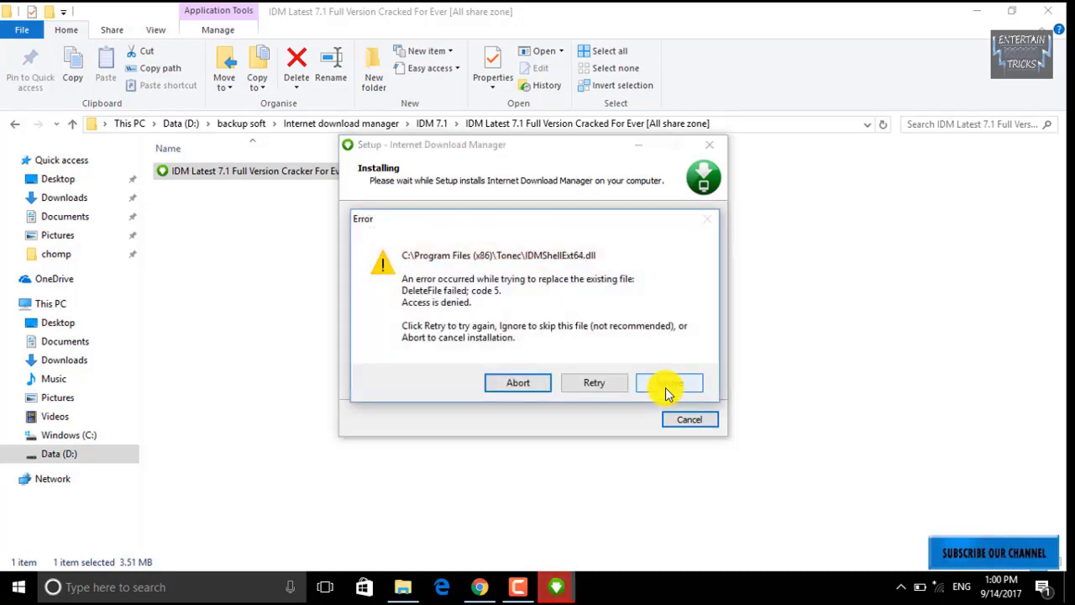
left_click(666, 388)
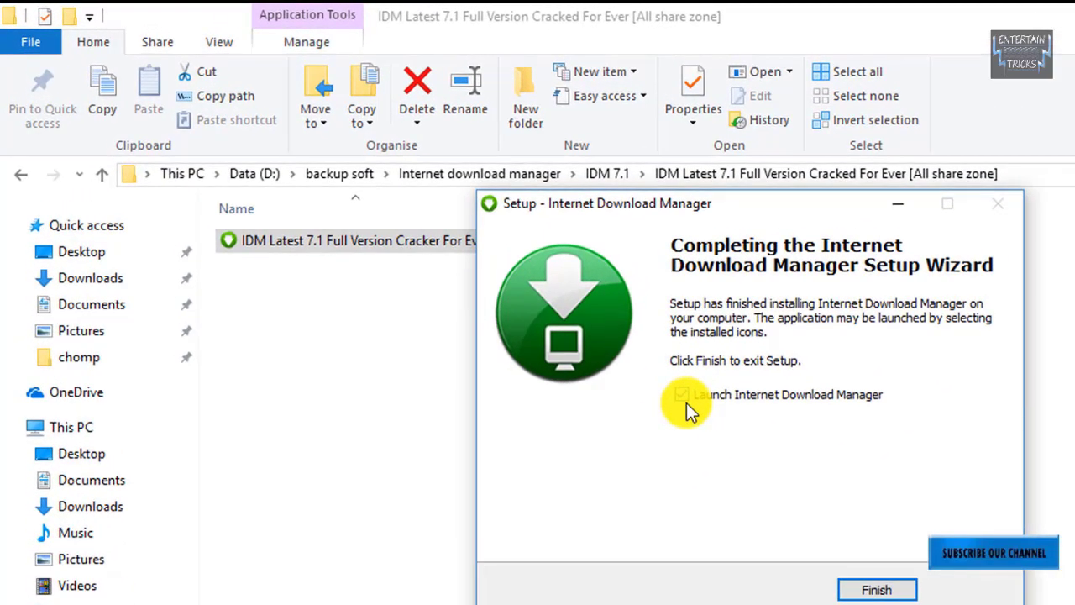
Step: Finish the Internet Download Manager setup wizard with the program launching, and dismiss the Tip of the Day
left_click(874, 588)
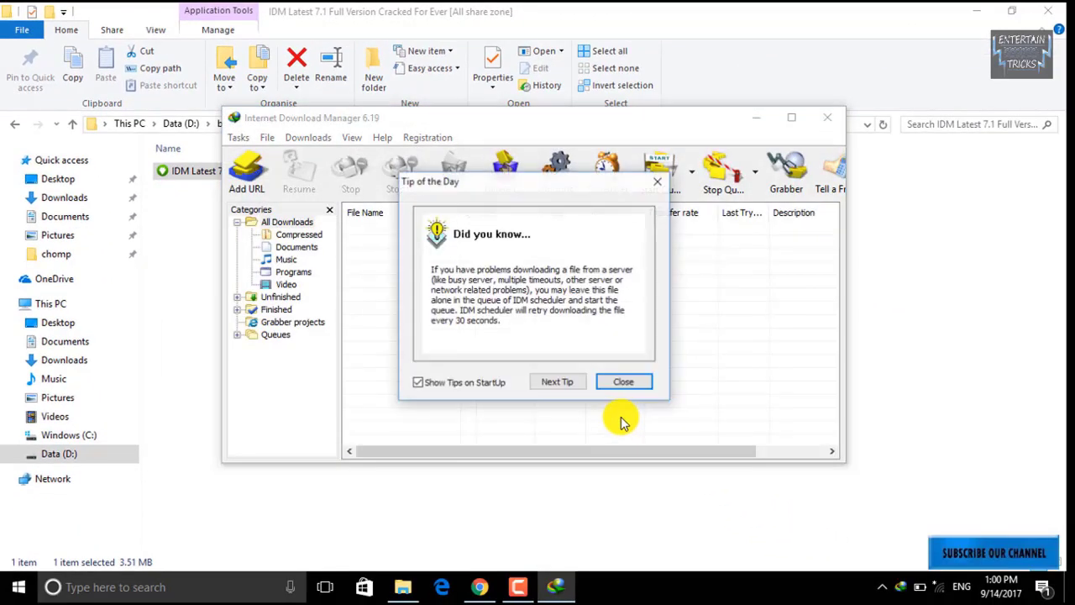
left_click(625, 383)
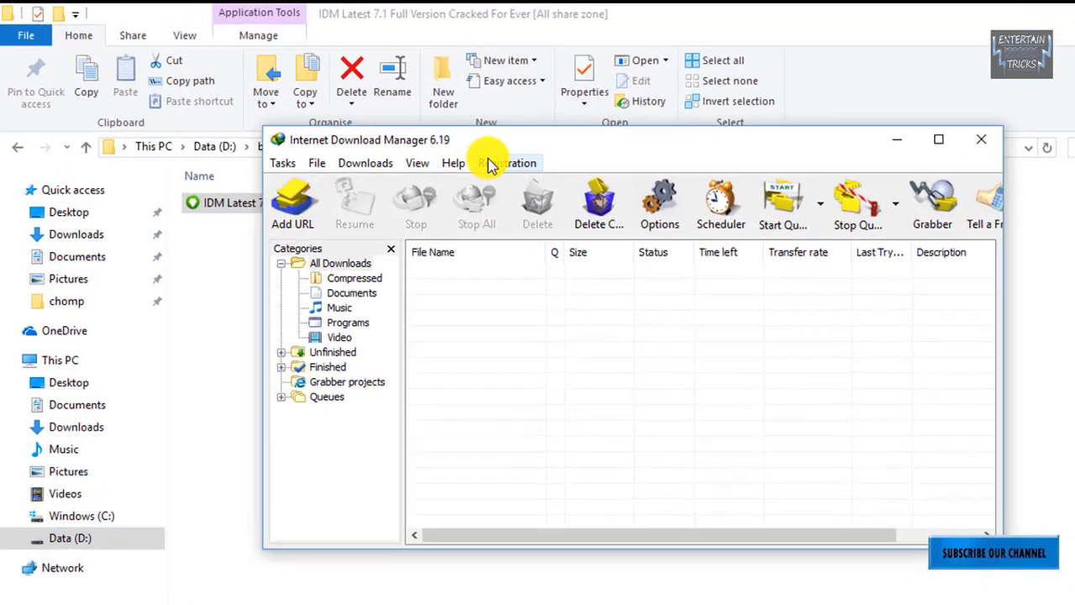
Step: Check whether the Registration command is available in Internet Download Manager, and close its window
left_click(413, 137)
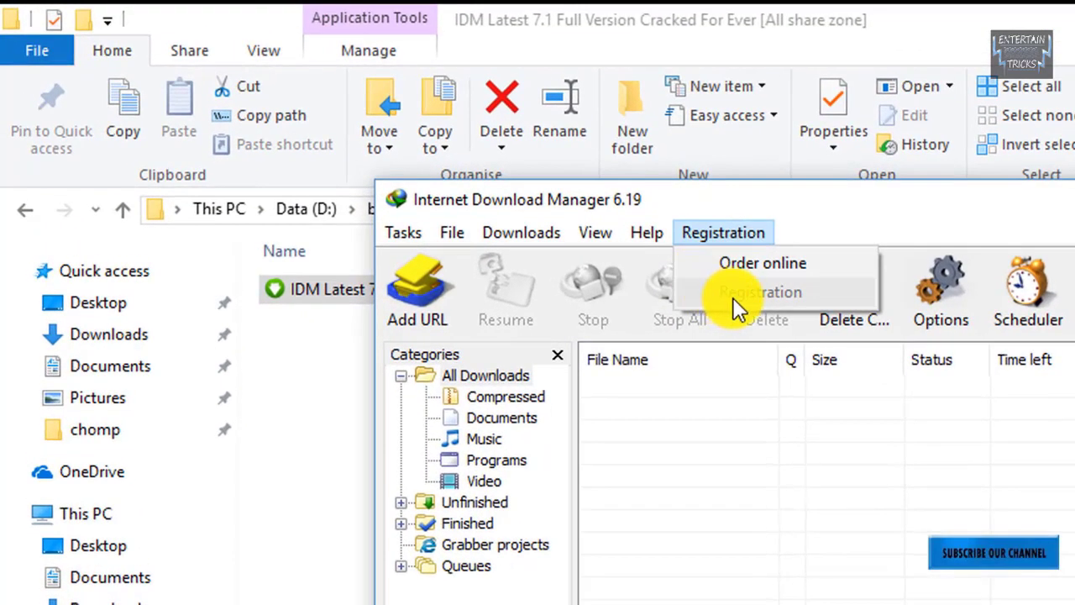
left_click(734, 409)
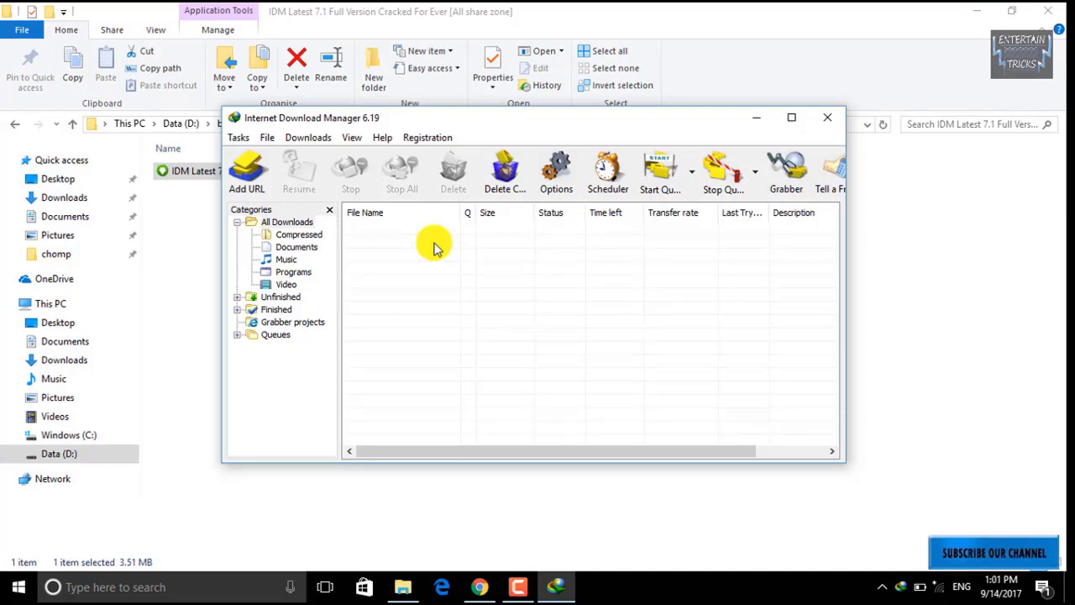
left_click(828, 119)
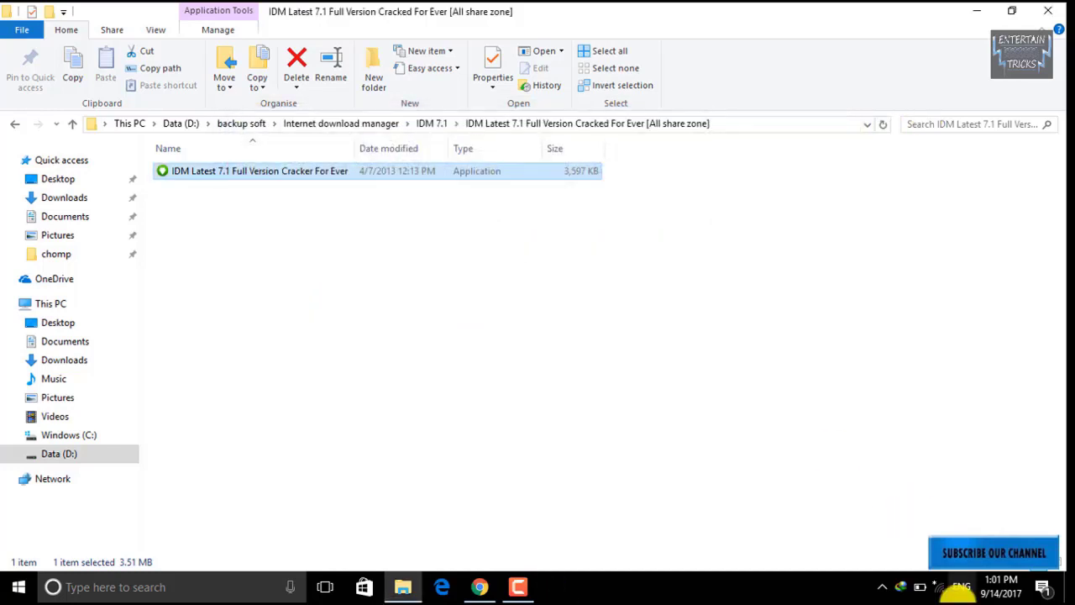
Step: Reconnect the computer to the PTCL-BB WiFi network
left_click(922, 587)
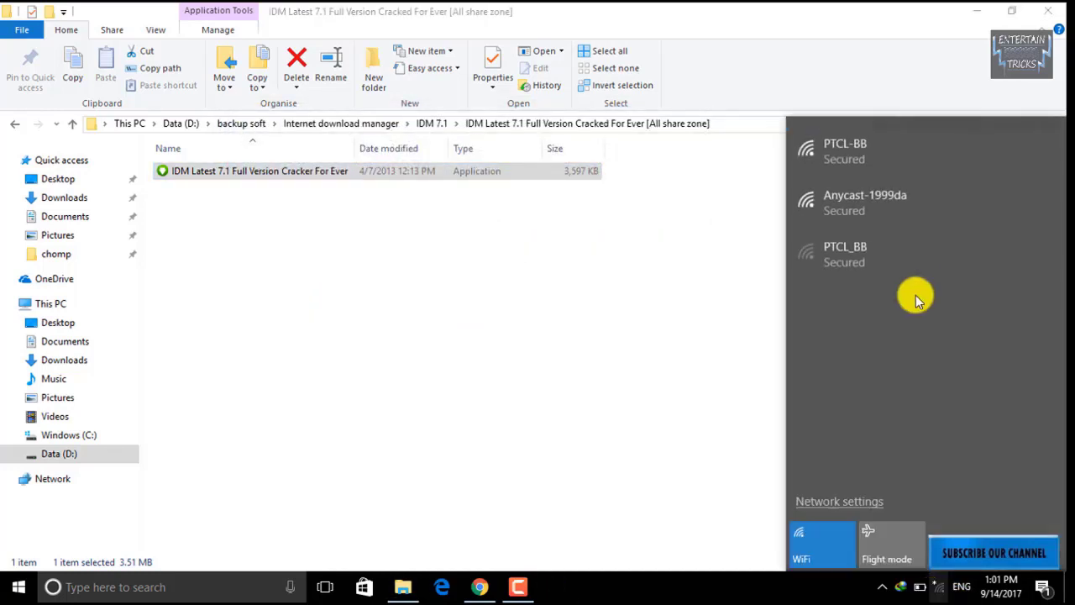
left_click(889, 149)
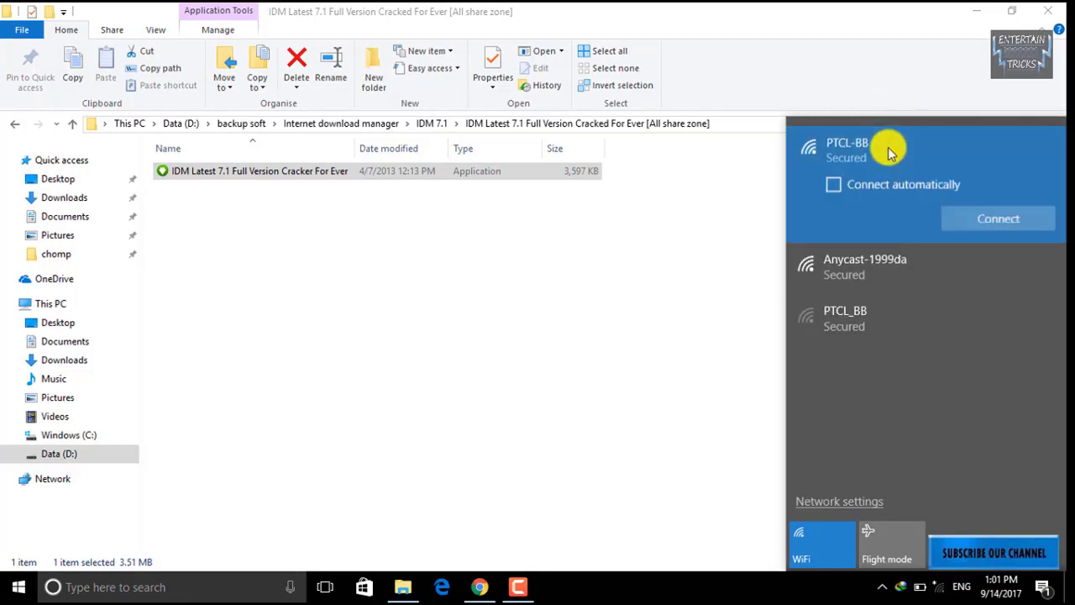
left_click(988, 223)
left_click(580, 466)
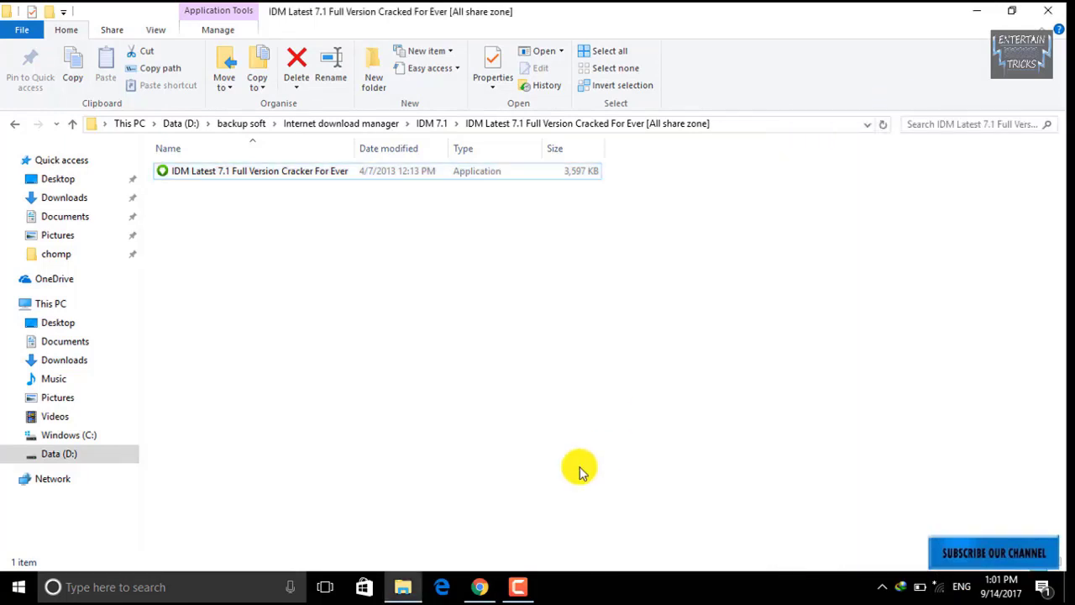
left_click(977, 10)
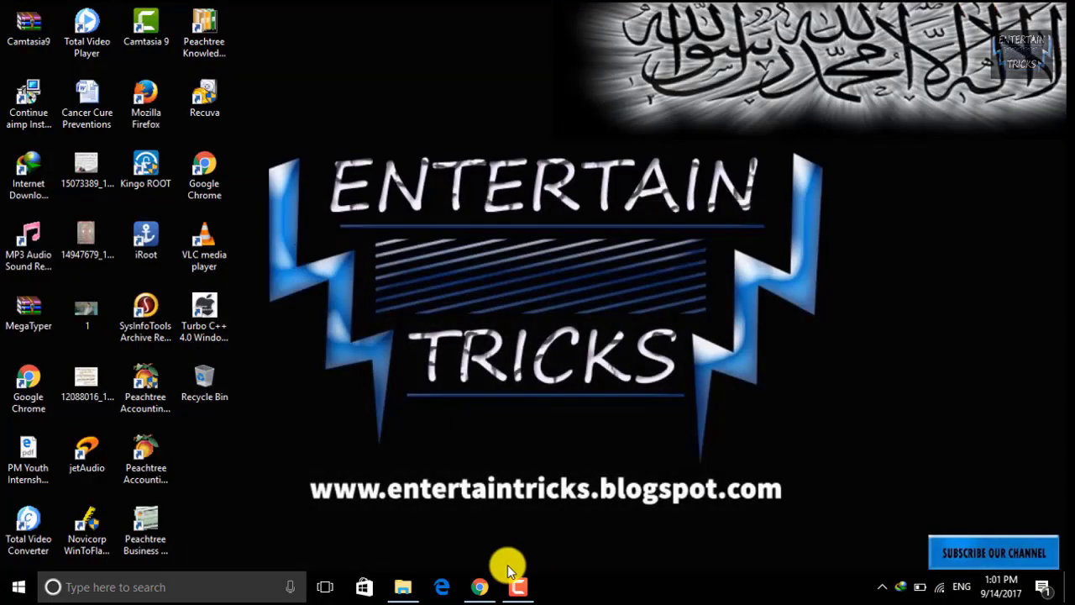
left_click(484, 584)
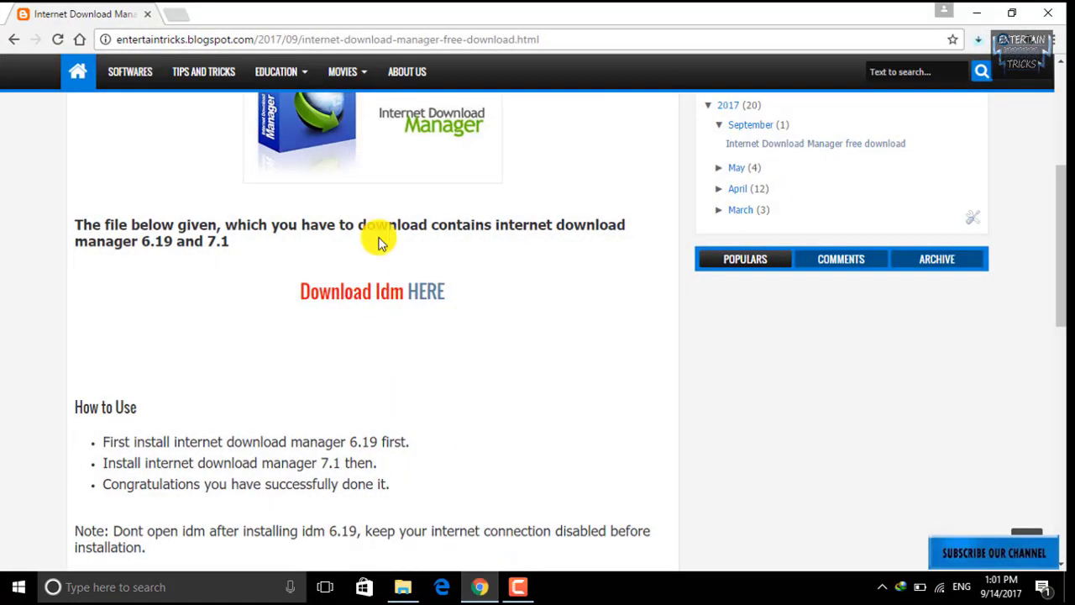
left_click(176, 17)
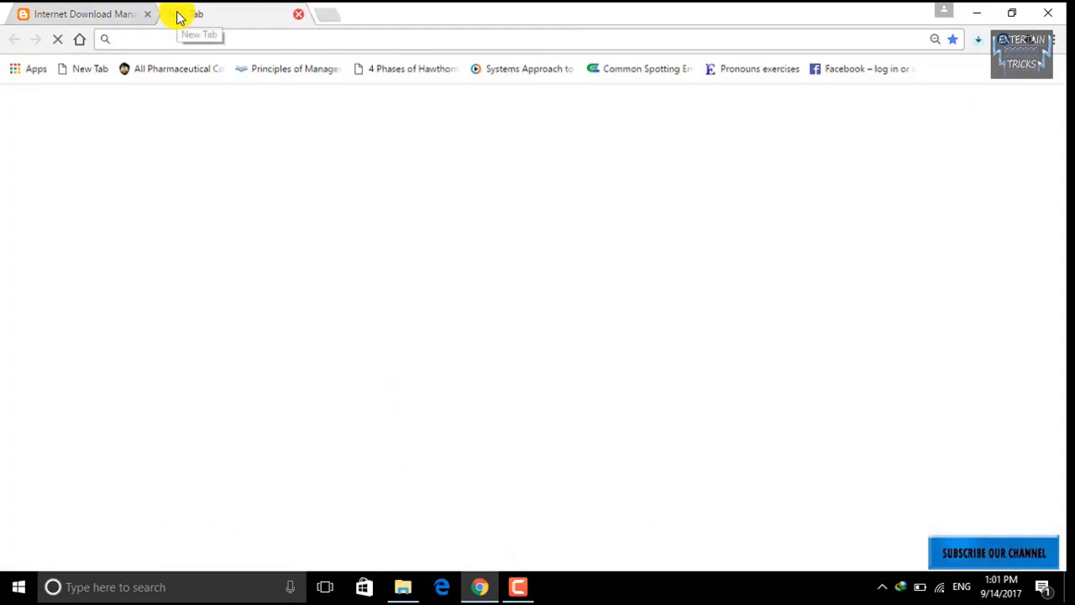
type("fi")
key("Down")
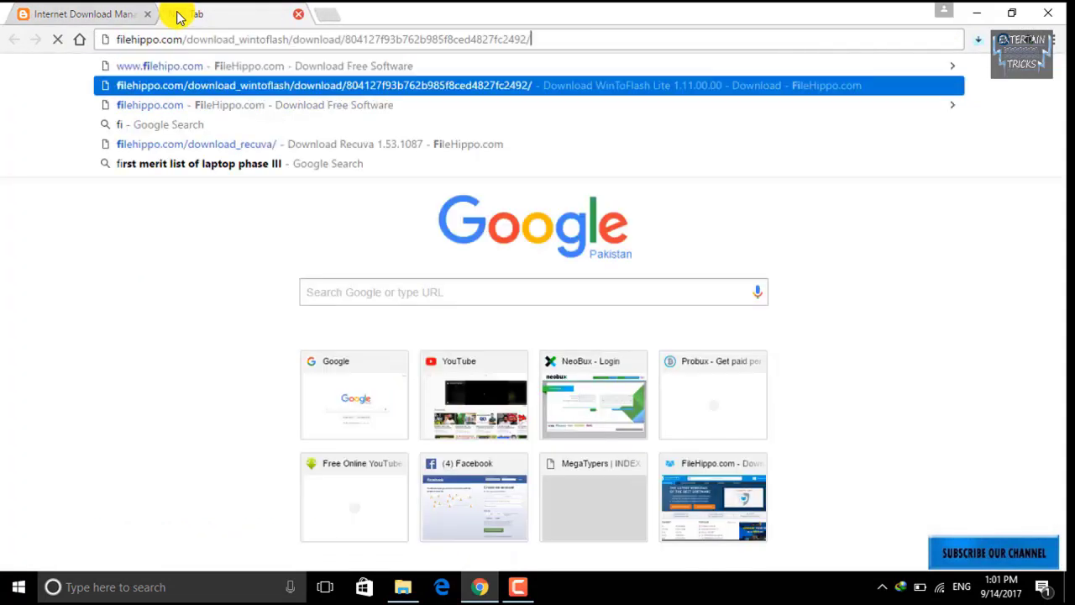
key("Up")
key("Return")
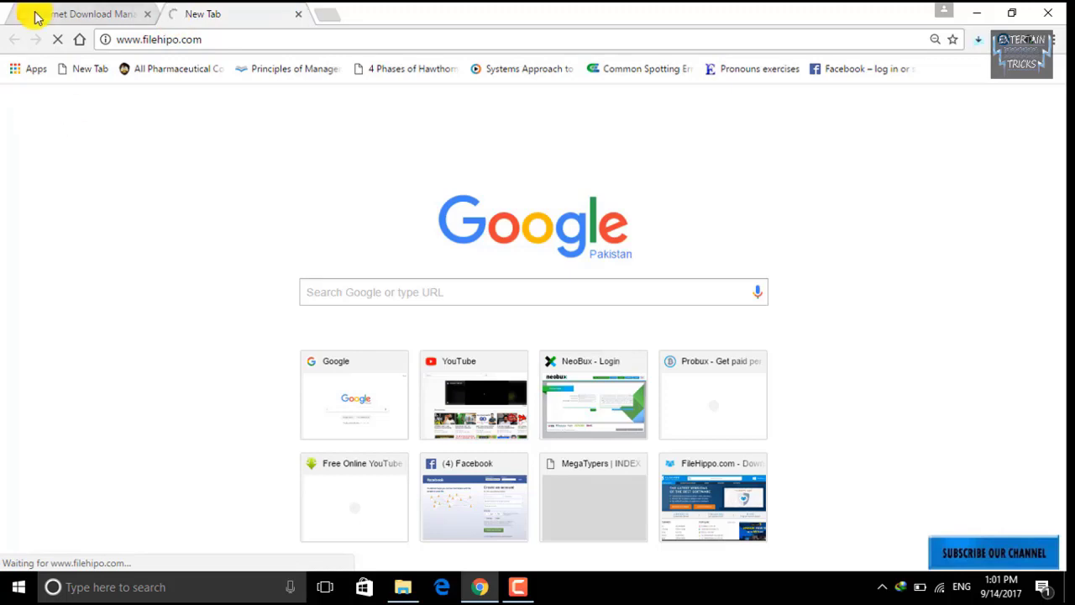
left_click(94, 12)
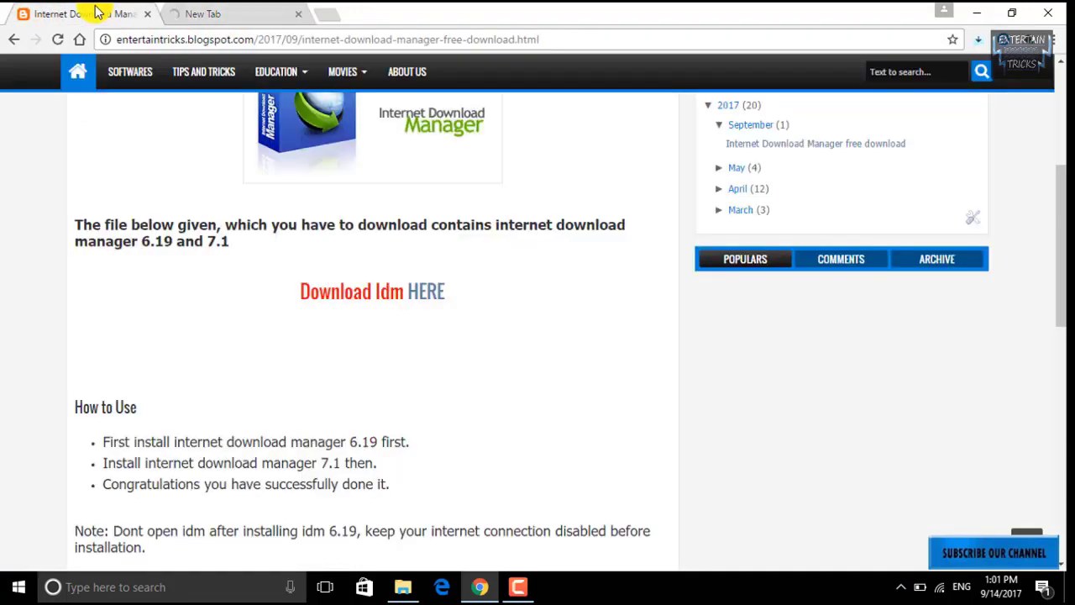
left_click(272, 13)
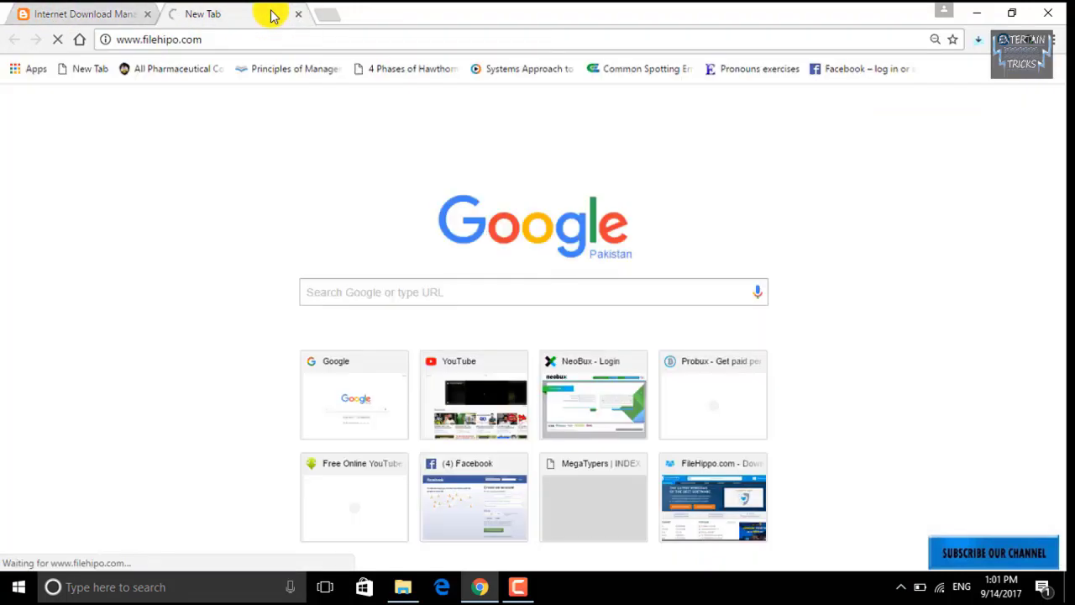
left_click(38, 11)
left_click(181, 10)
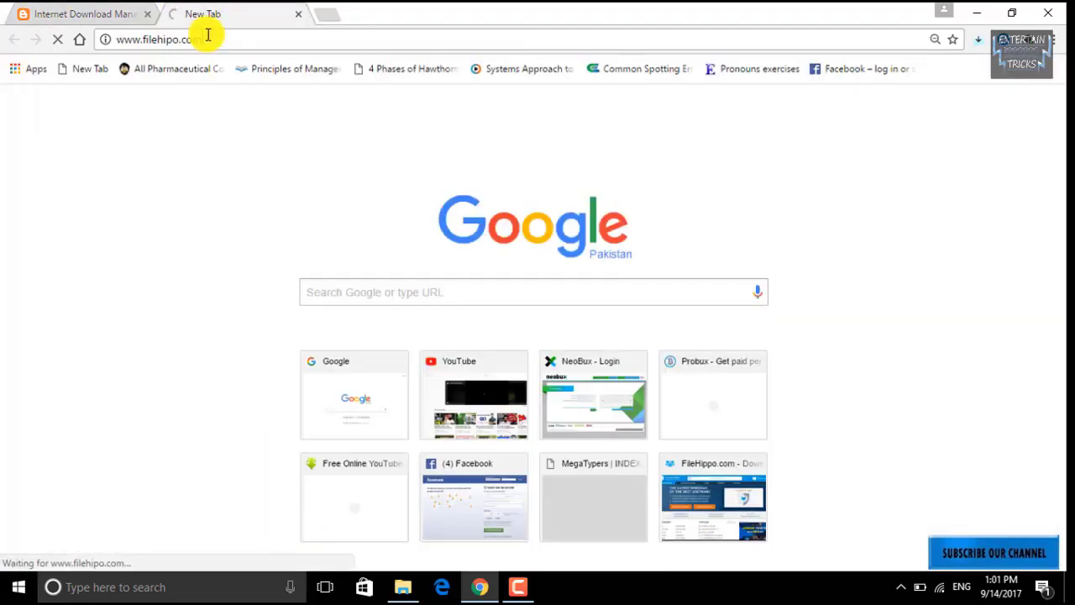
left_click(208, 34)
left_click(207, 34)
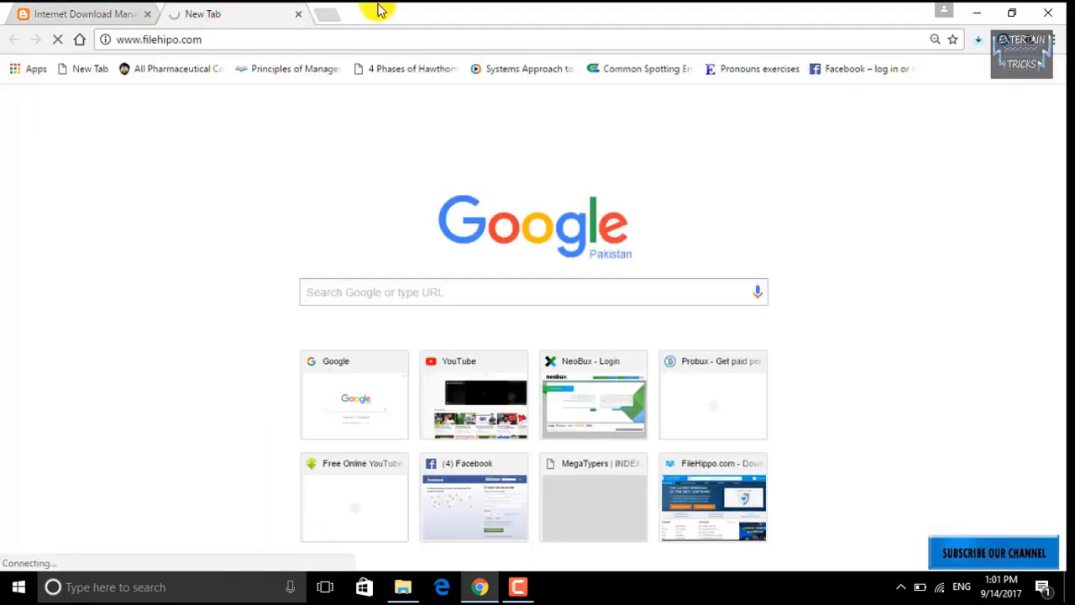
left_click(331, 13)
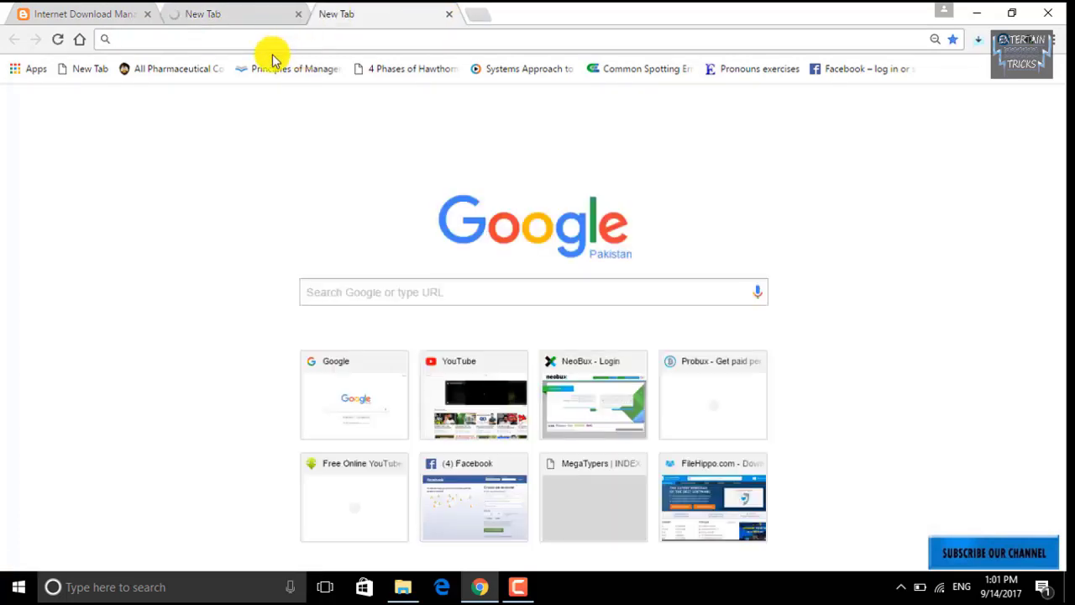
type("filehipo.com")
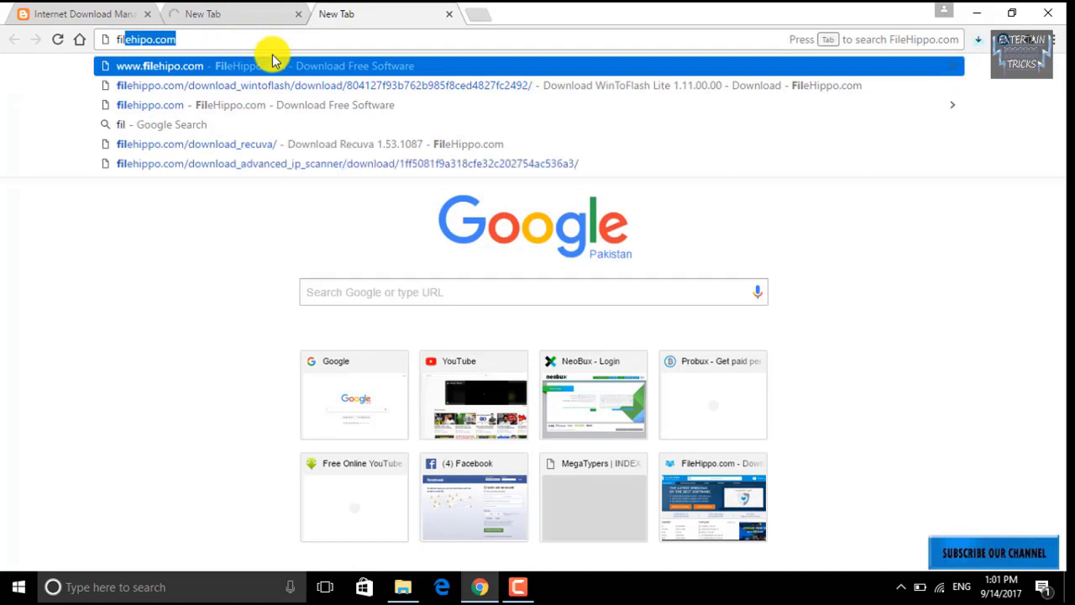
key("Down")
key("Up")
key("Return")
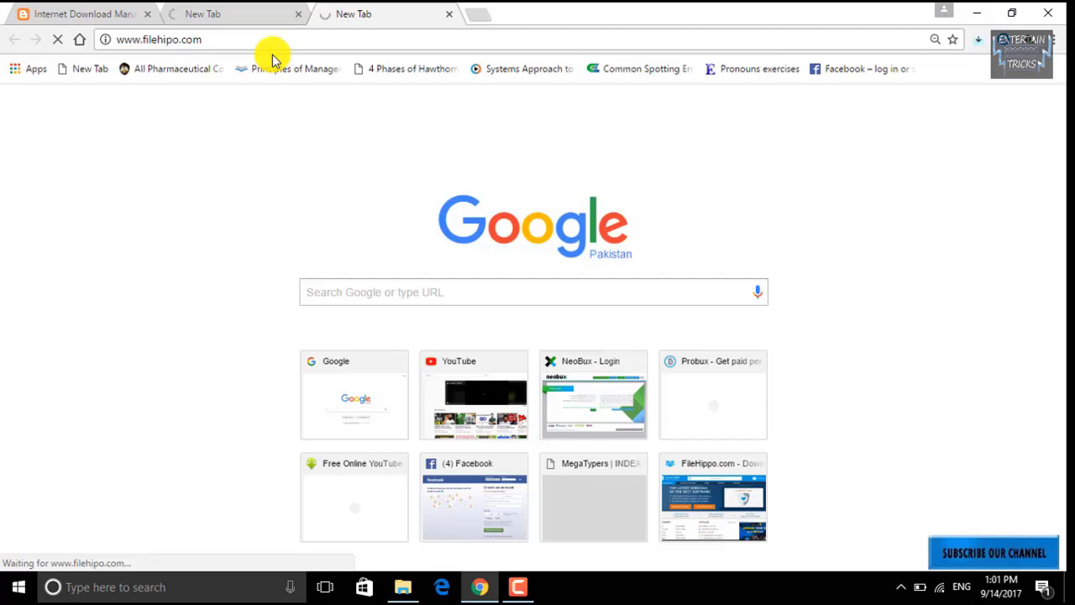
Step: Return to the Internet Download Manager blog post and open its "Download Idm HERE" link
left_click(262, 14)
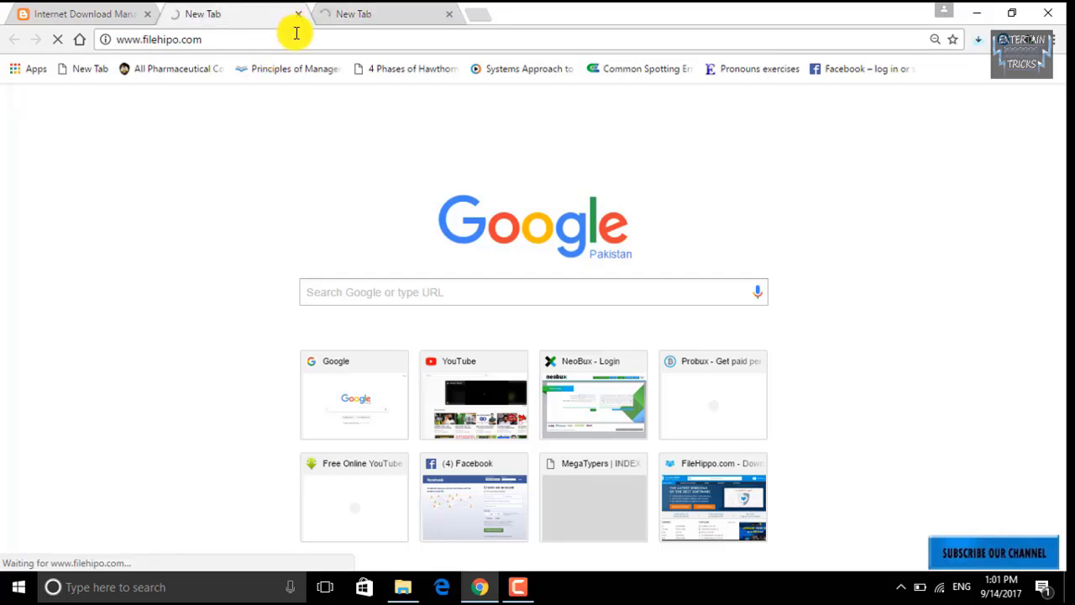
left_click(101, 17)
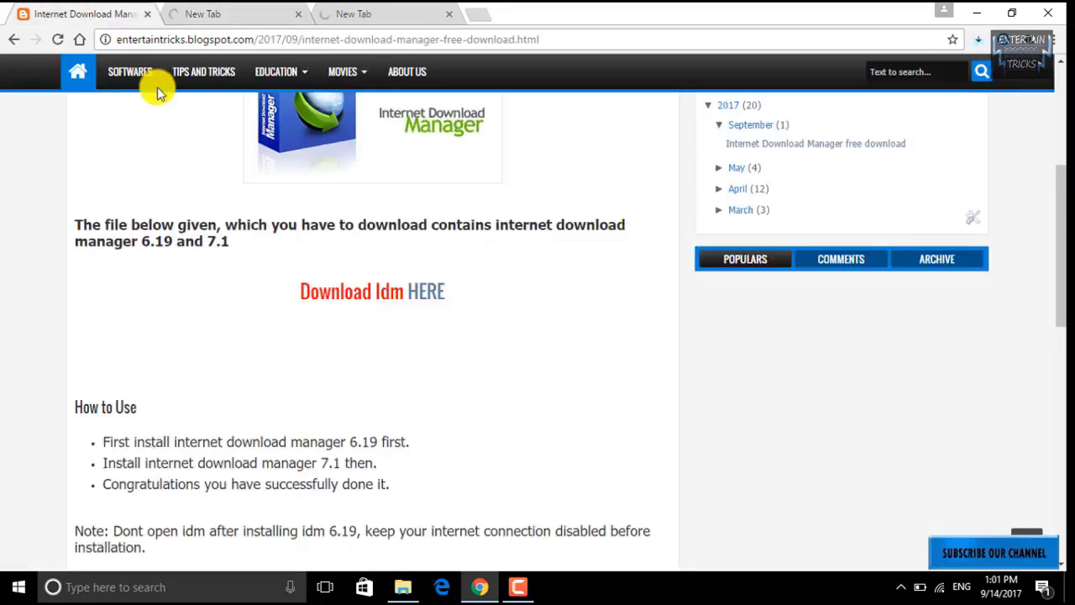
left_click(427, 294)
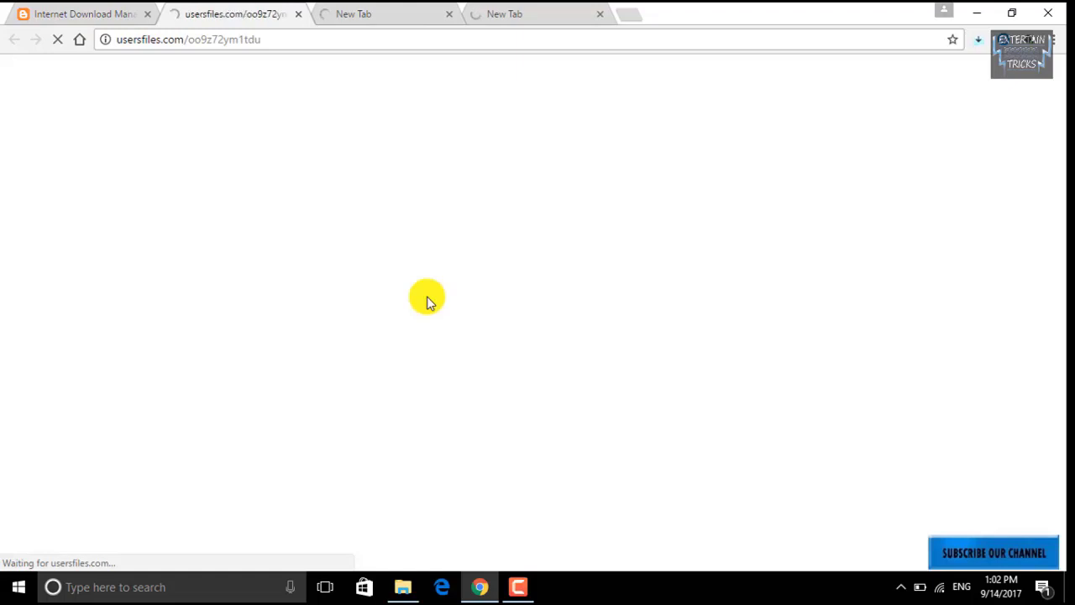